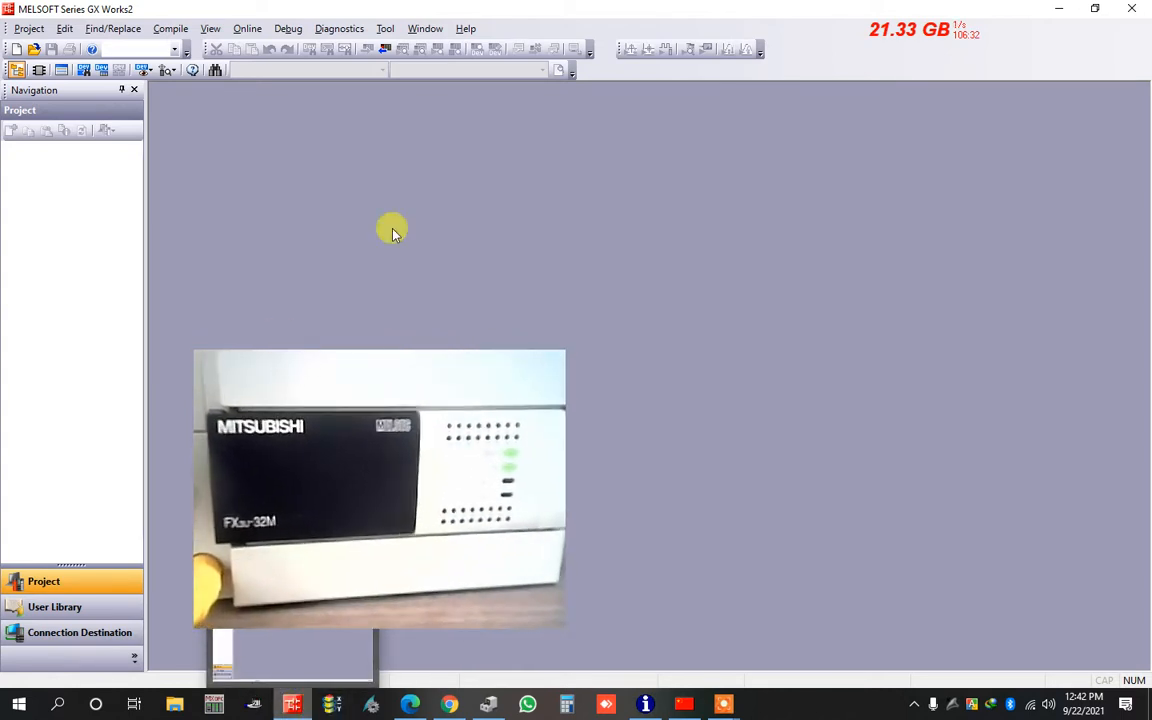
# - Check the available COM ports in Device Manager, then close it
pyautogui.click(567, 704)
pyautogui.moveTo(610, 385); pyautogui.dragTo(806, 294)
pyautogui.click(91, 342)
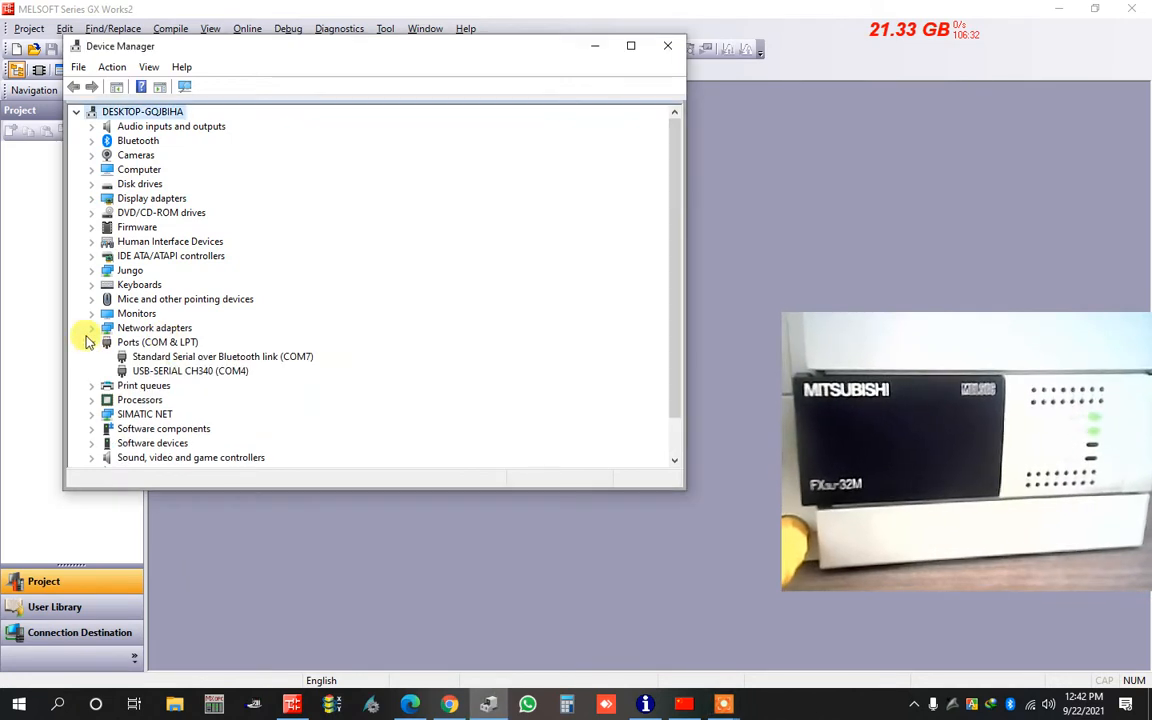
pyautogui.click(594, 46)
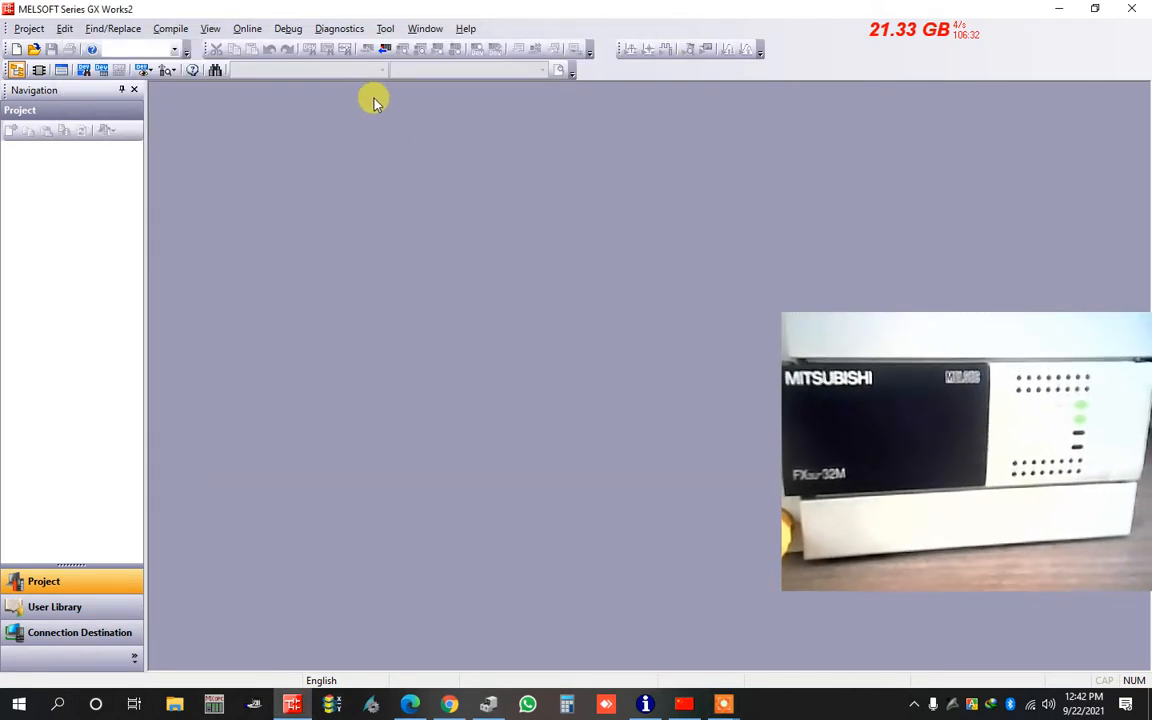
# - Connect to the FX3U as an FX-series PLC over Serial USB COM4 with a successful connection test
pyautogui.click(385, 49)
pyautogui.click(681, 329)
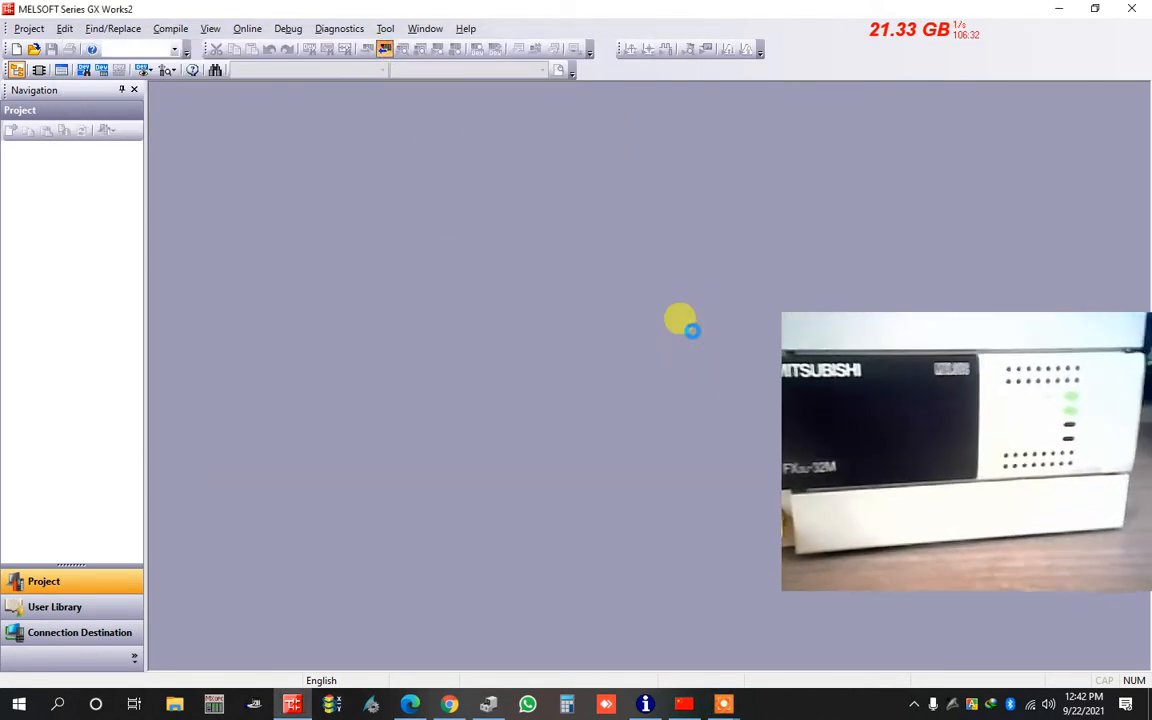
pyautogui.moveTo(480, 52); pyautogui.dragTo(250, 51)
pyautogui.click(597, 344)
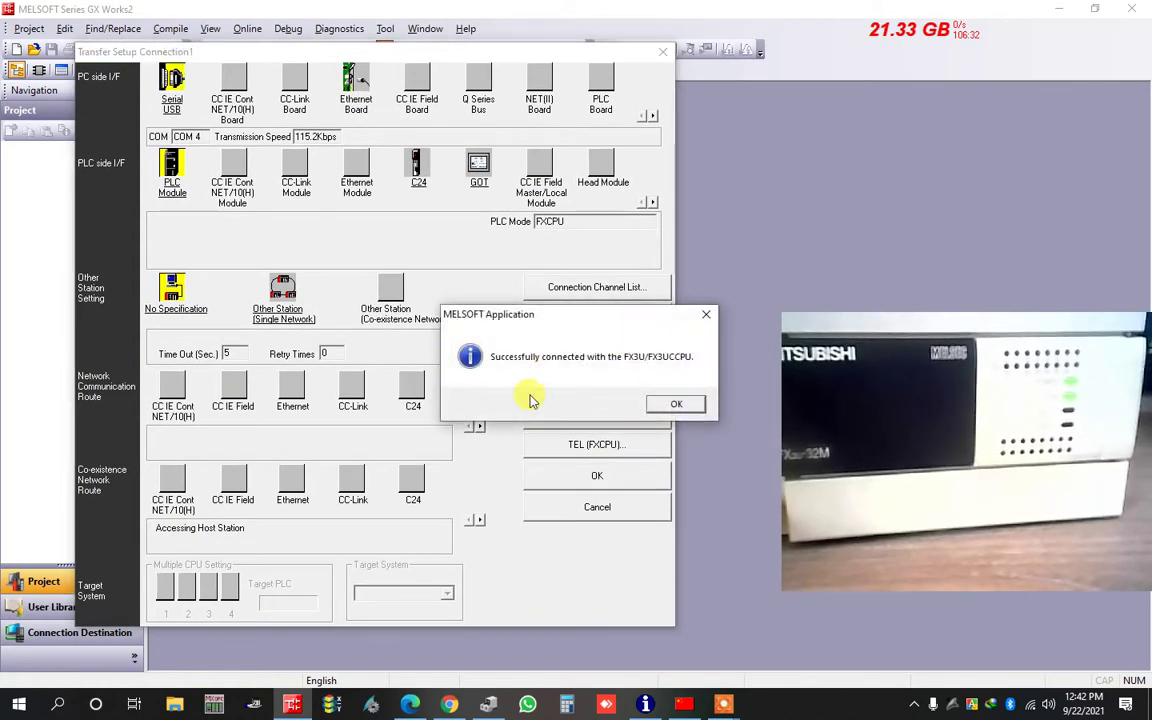
pyautogui.click(676, 405)
pyautogui.click(597, 475)
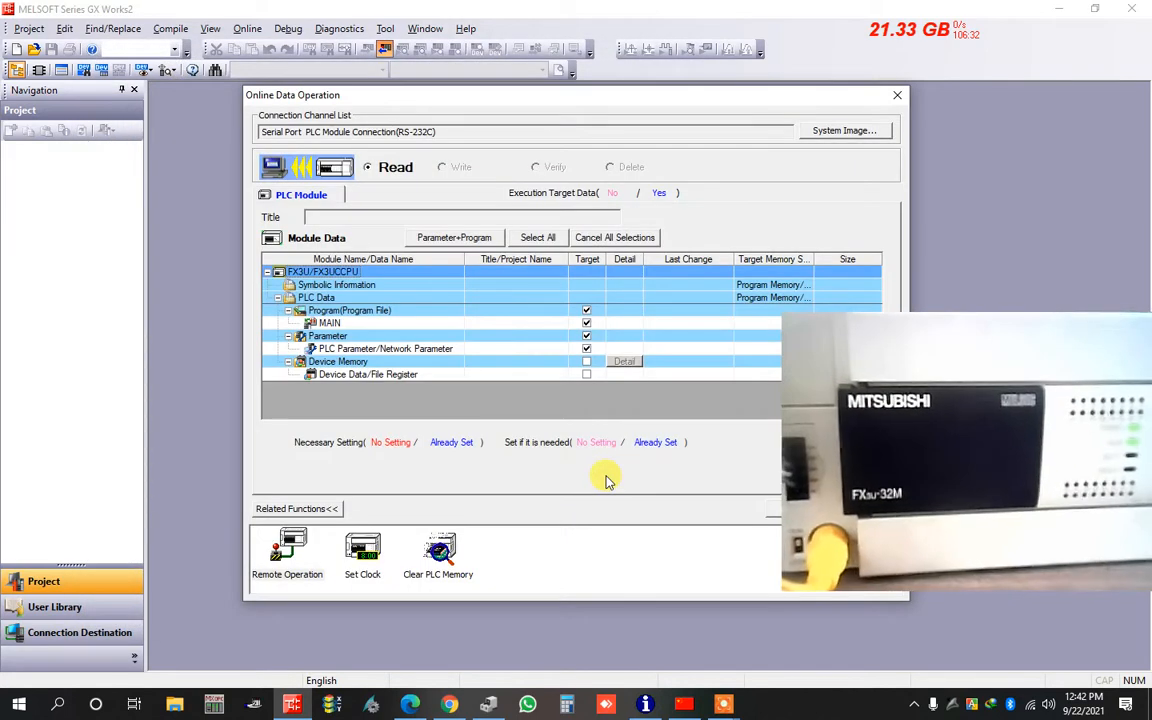
# - Attempt a Read from PLC; the entered keyword is rejected, so close the read windows and minimize GX Works2
pyautogui.moveTo(546, 95); pyautogui.dragTo(320, 65)
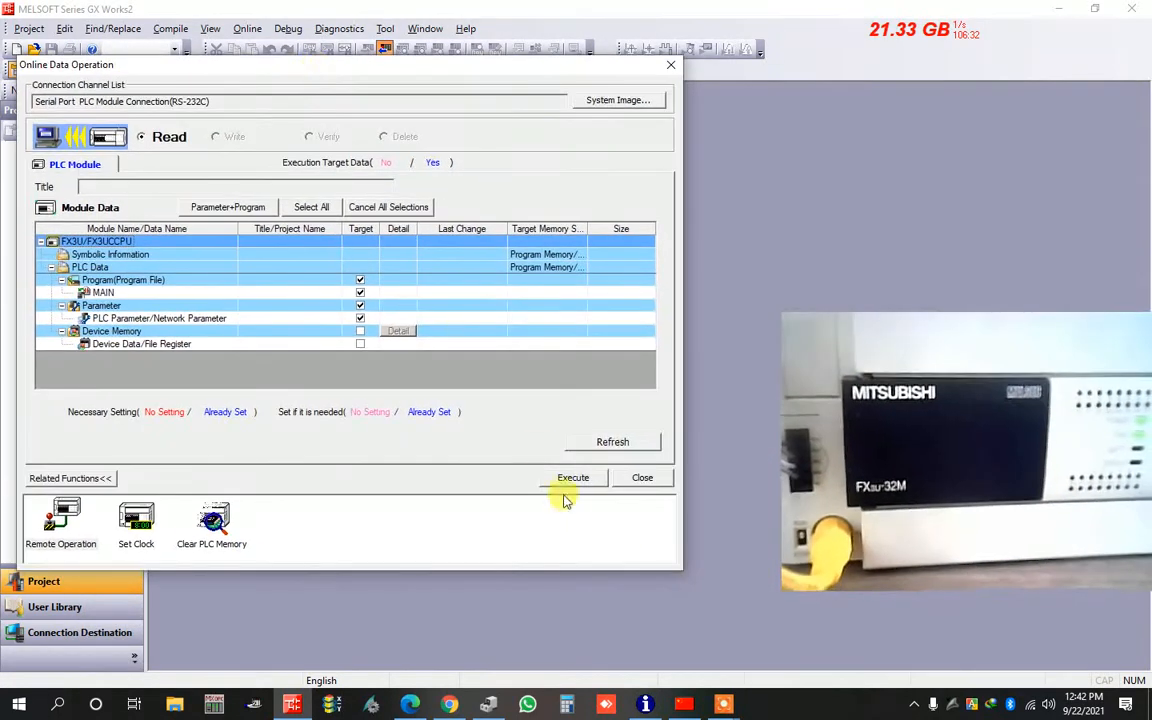
pyautogui.click(574, 478)
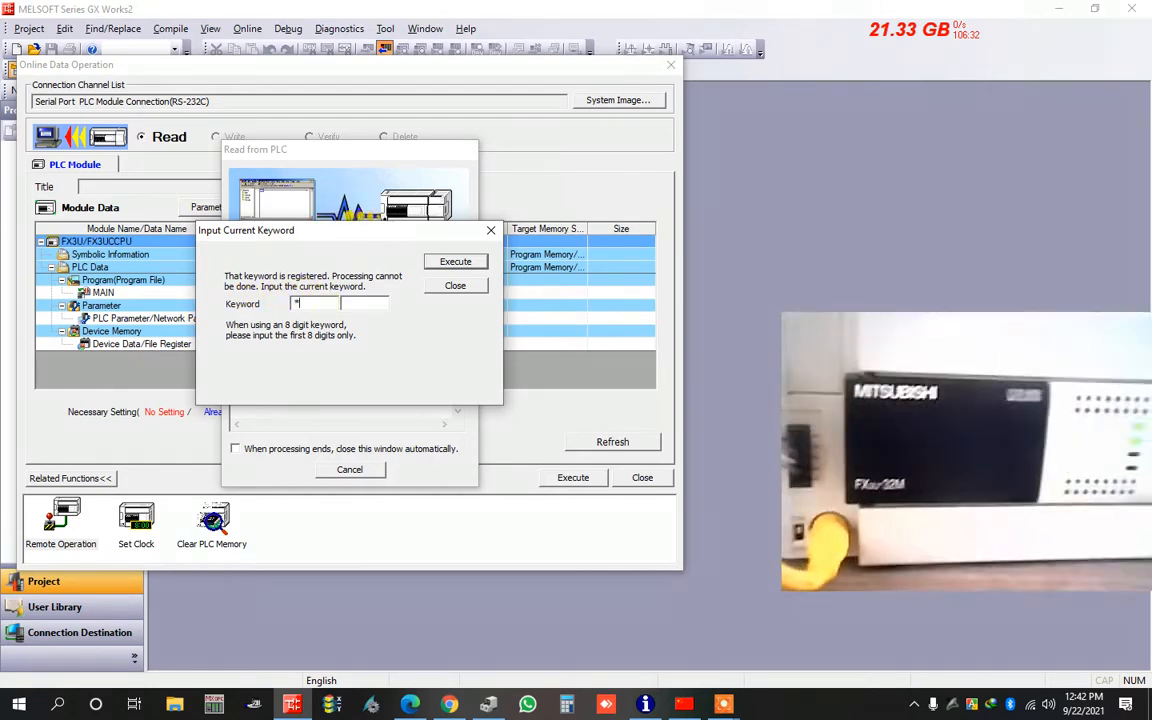
pyautogui.write('**********')
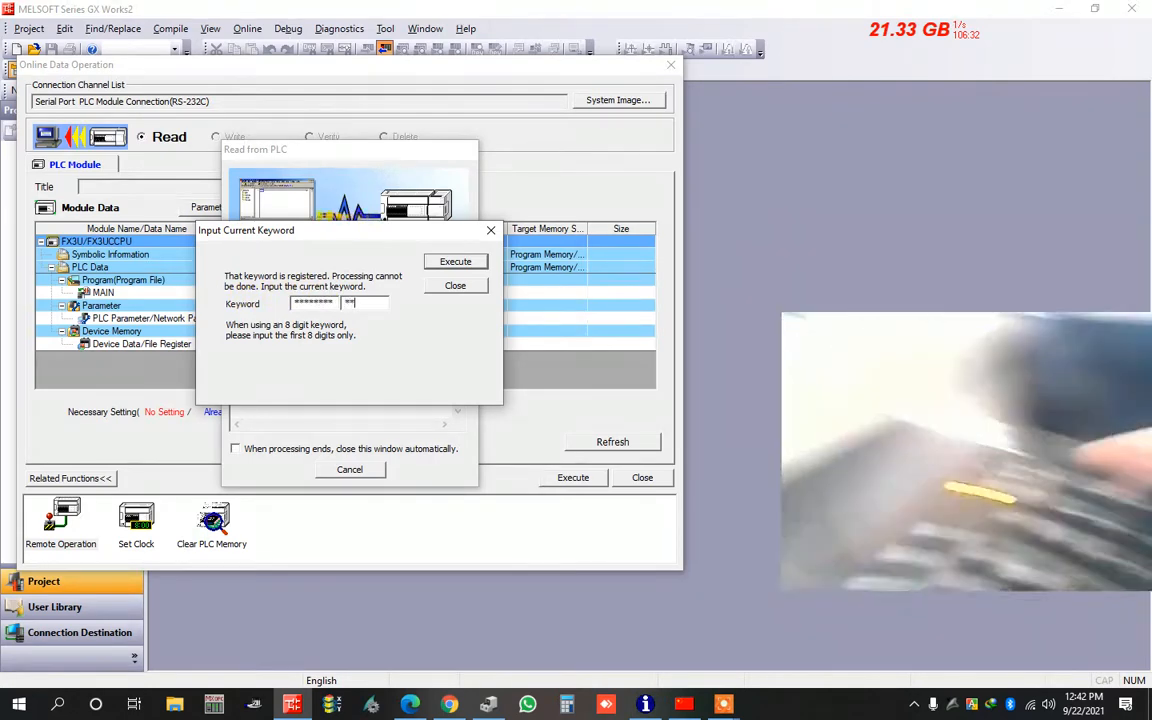
pyautogui.click(455, 261)
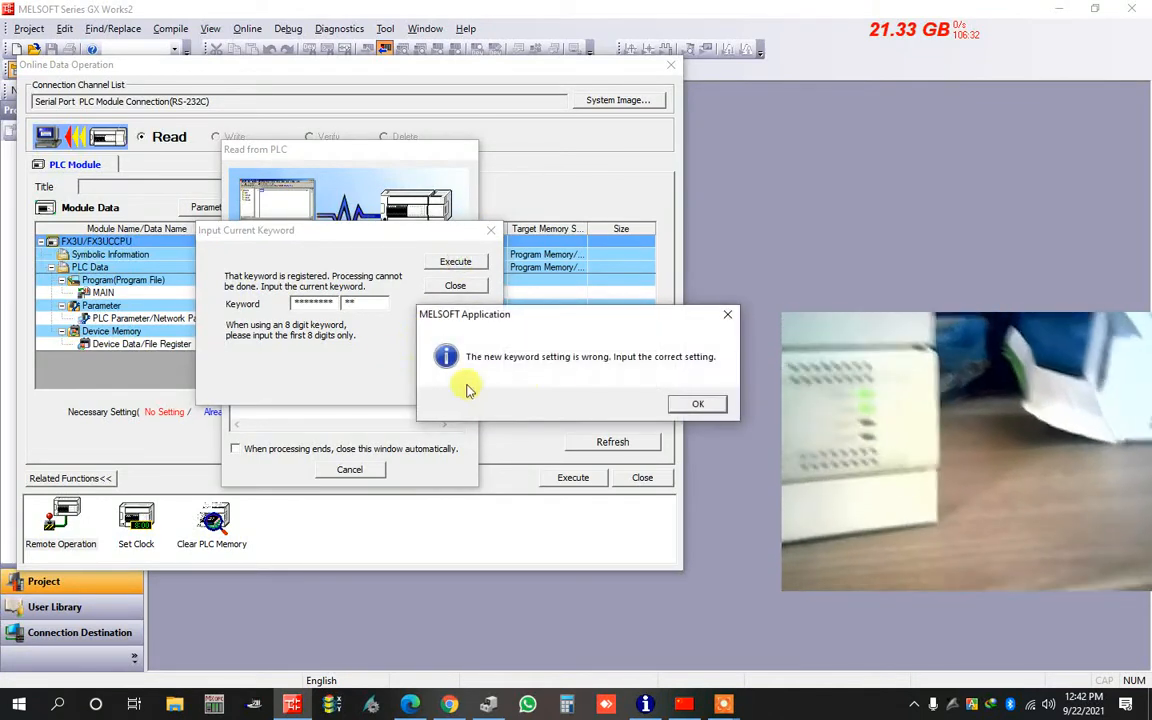
pyautogui.click(698, 404)
pyautogui.click(455, 261)
pyautogui.click(642, 477)
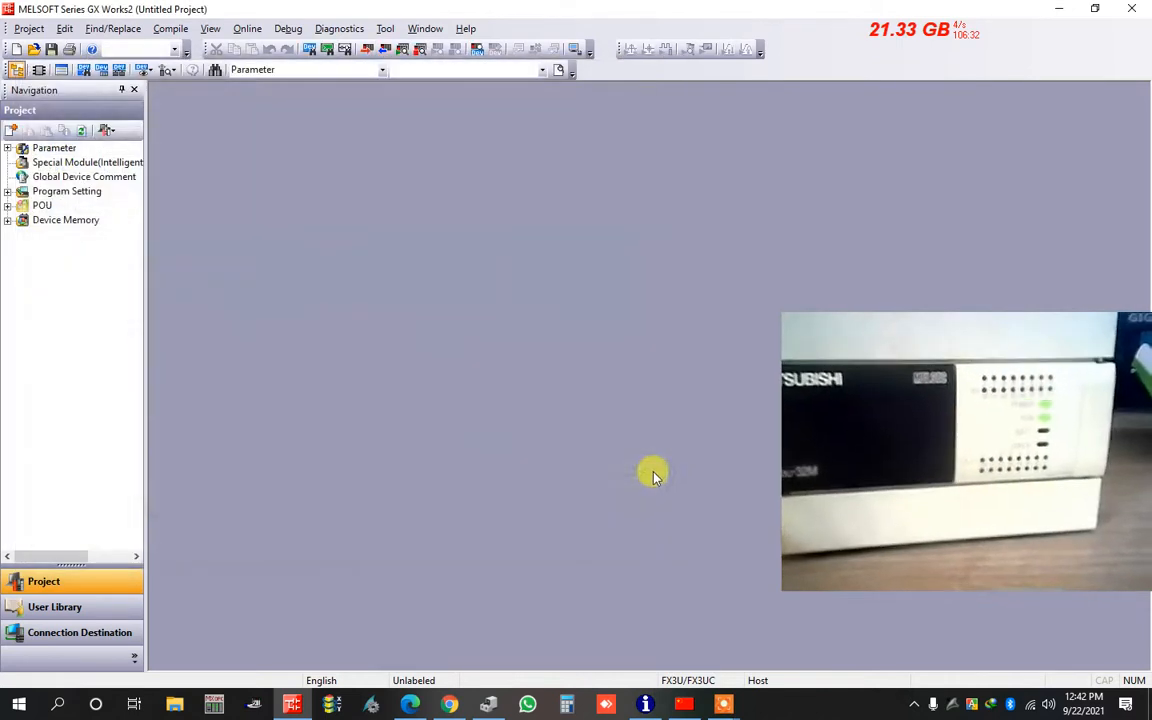
pyautogui.click(1059, 9)
pyautogui.moveTo(806, 412); pyautogui.dragTo(280, 348)
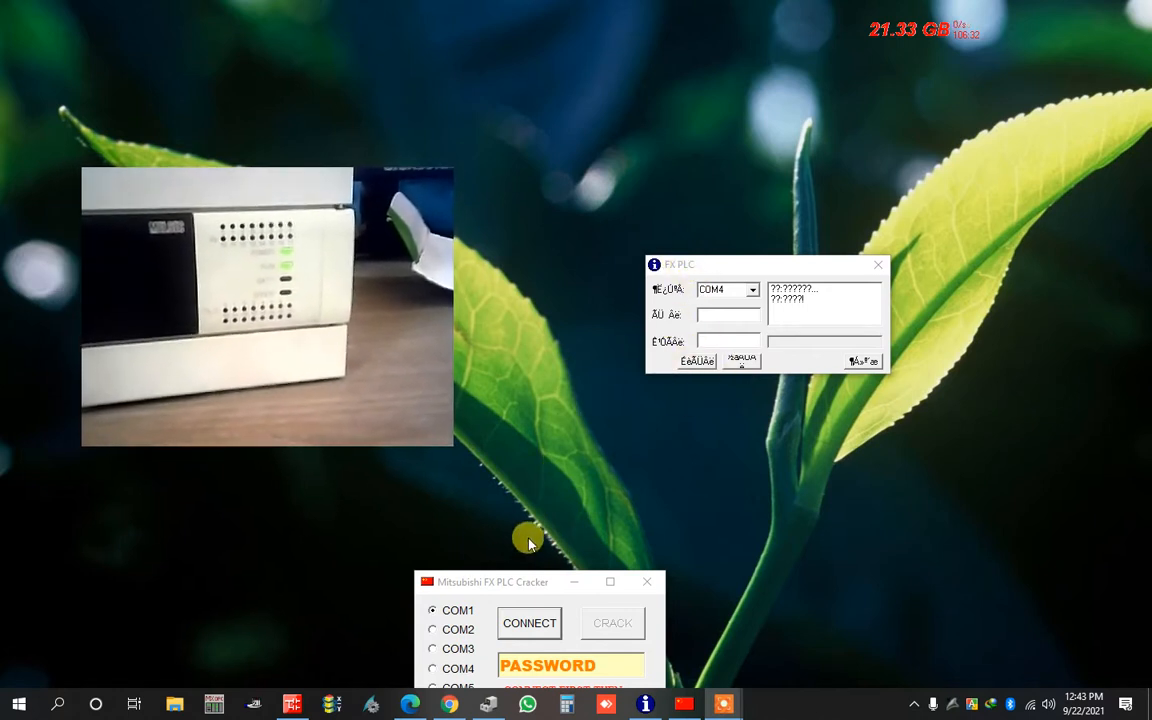
pyautogui.click(752, 290)
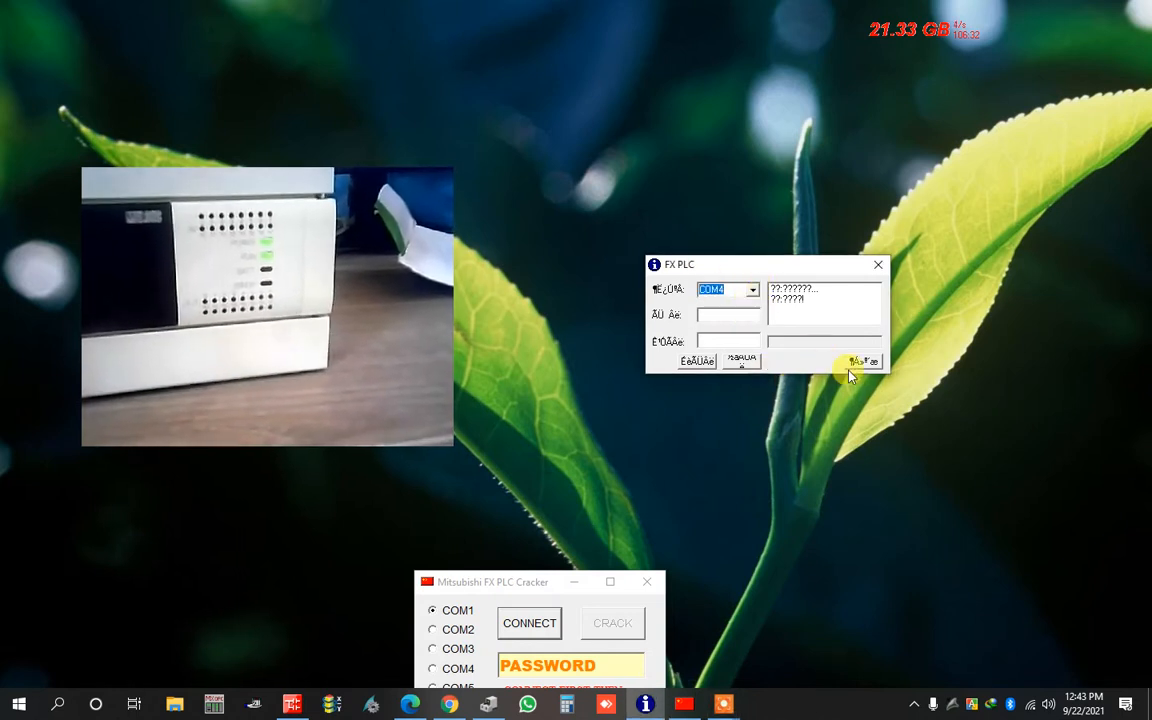
pyautogui.click(745, 361)
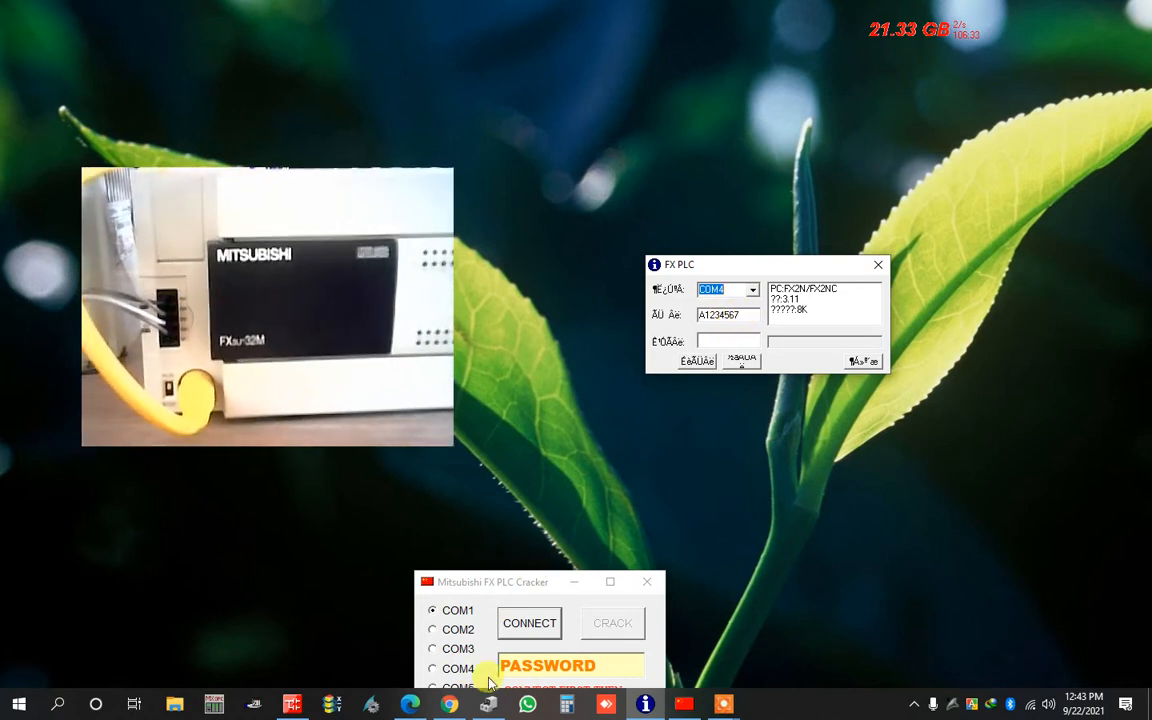
pyautogui.click(520, 583)
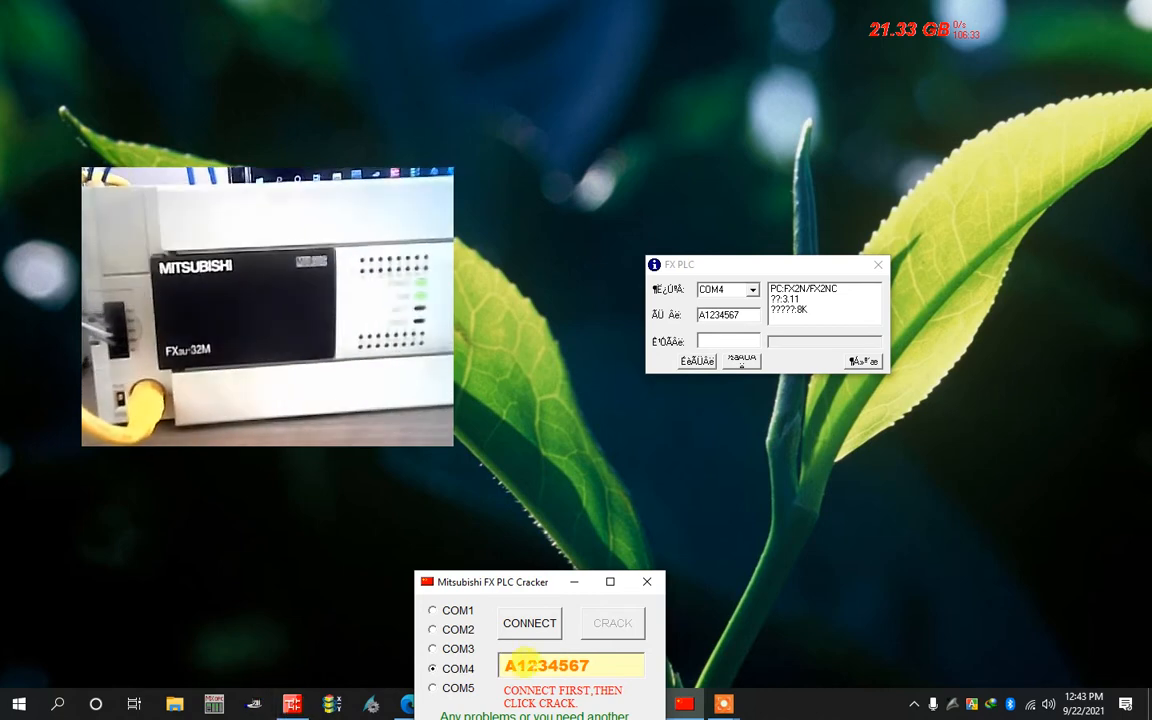
pyautogui.moveTo(601, 663); pyautogui.dragTo(468, 690)
pyautogui.rightClick(540, 663)
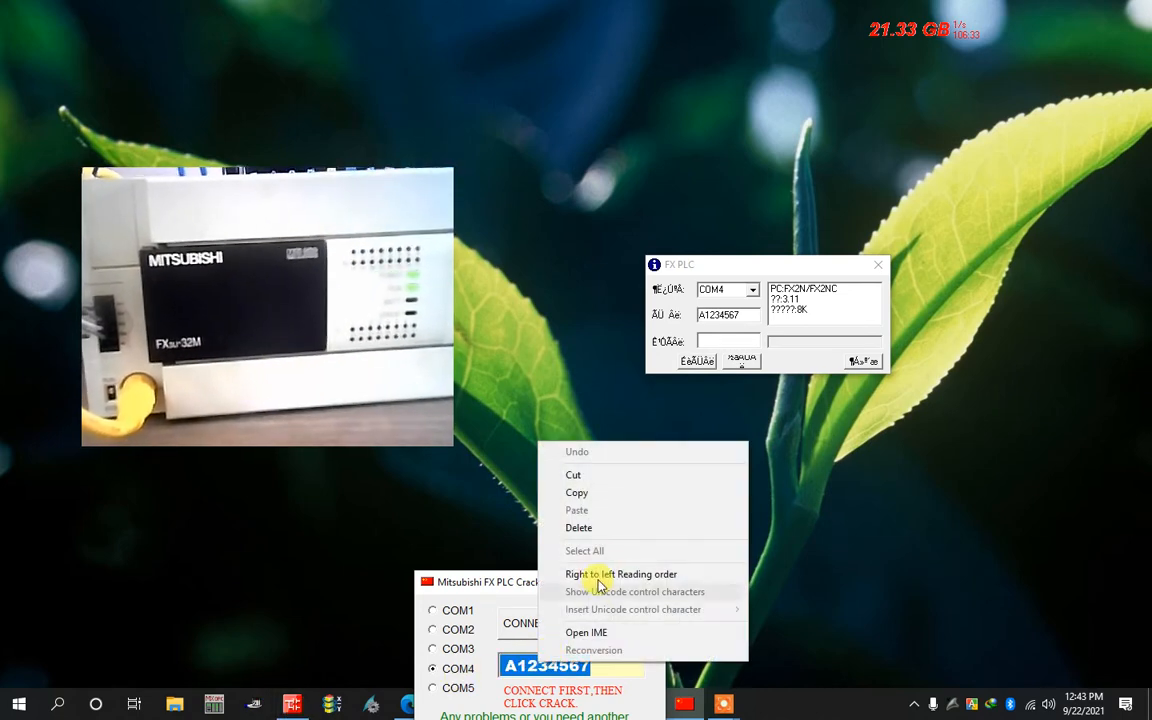
pyautogui.click(596, 470)
pyautogui.click(296, 705)
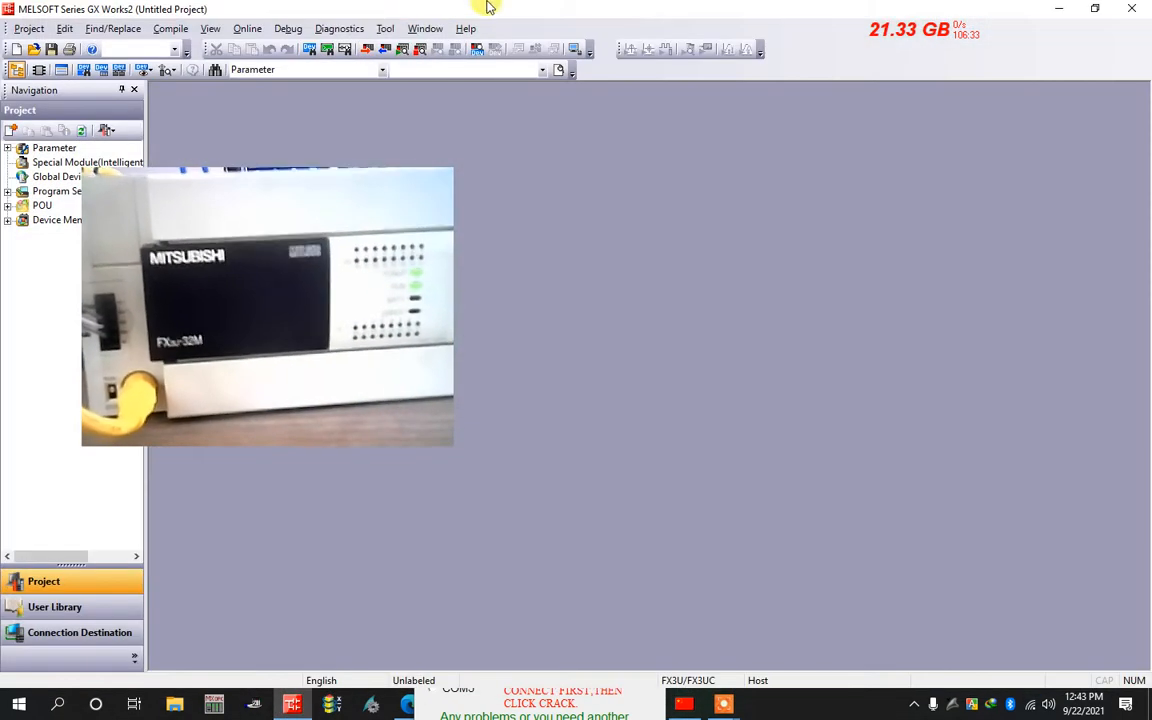
pyautogui.moveTo(330, 200); pyautogui.dragTo(1045, 186)
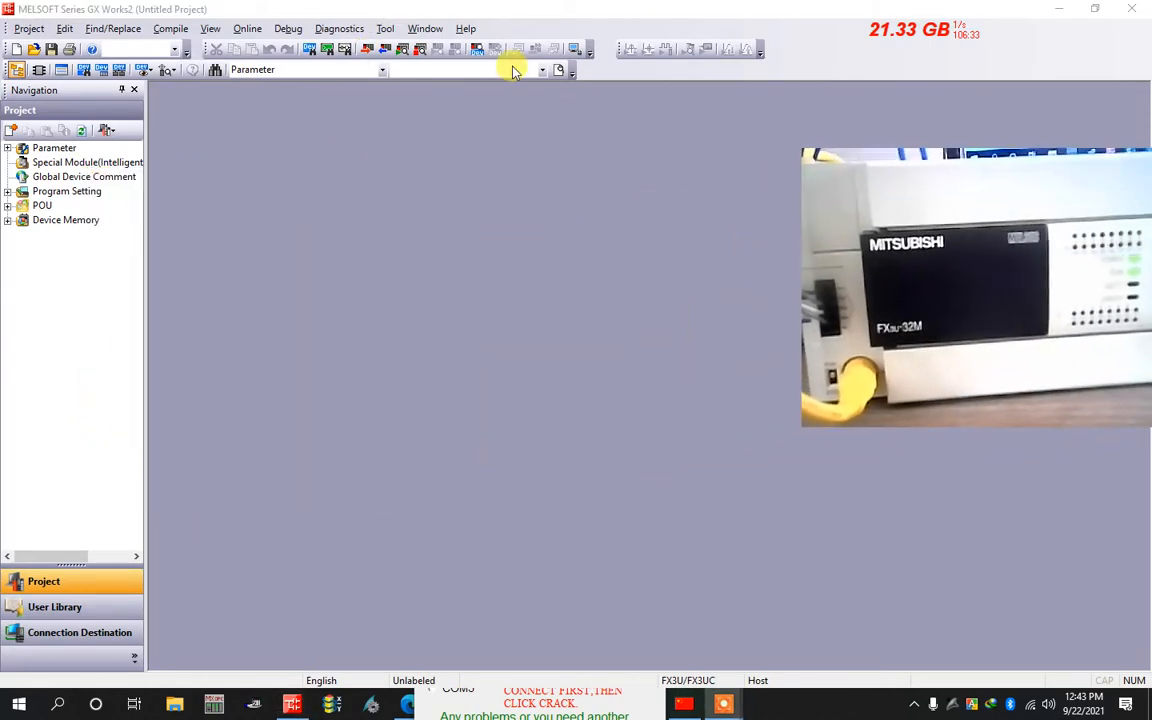
# - Rerun Read from PLC with Yes to All and paste the keyword; it is rejected as wrong
pyautogui.click(383, 52)
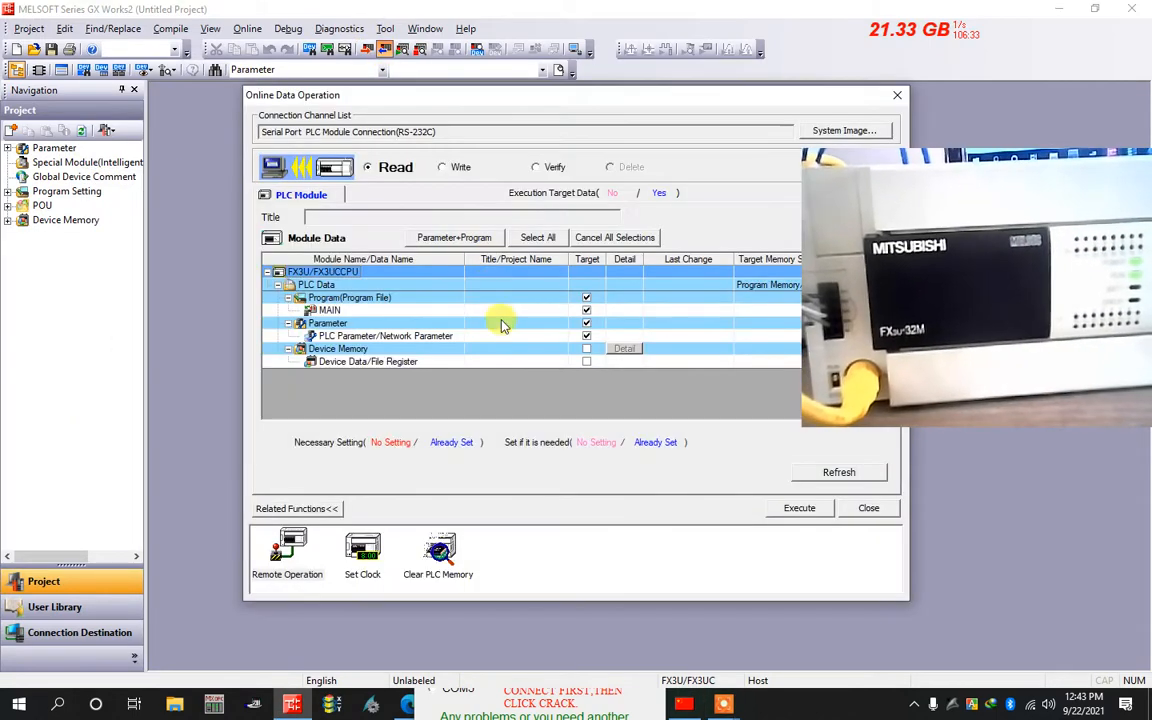
pyautogui.click(799, 507)
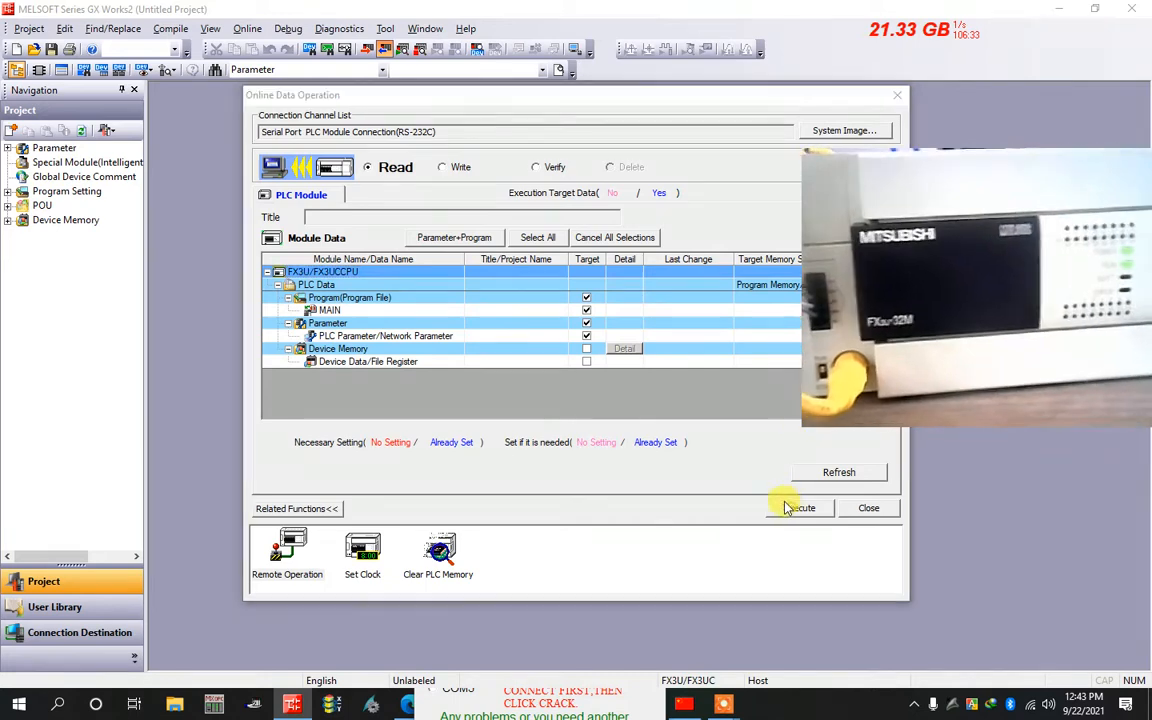
pyautogui.click(576, 423)
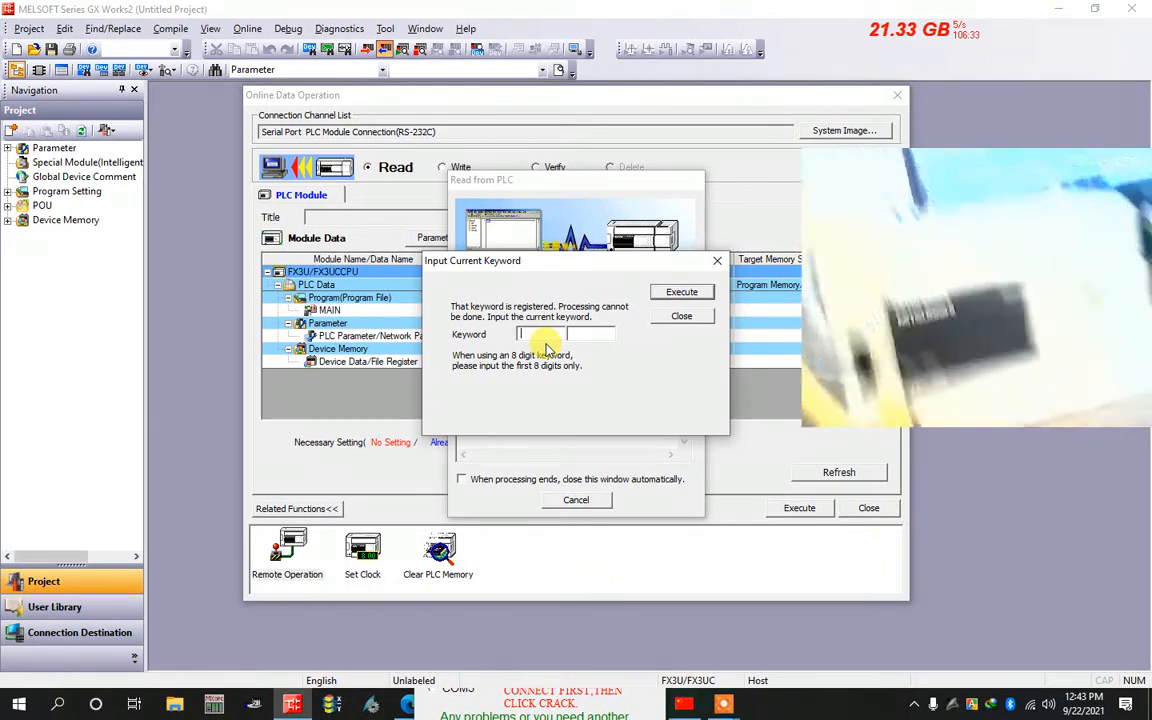
pyautogui.rightClick(540, 333)
pyautogui.click(589, 404)
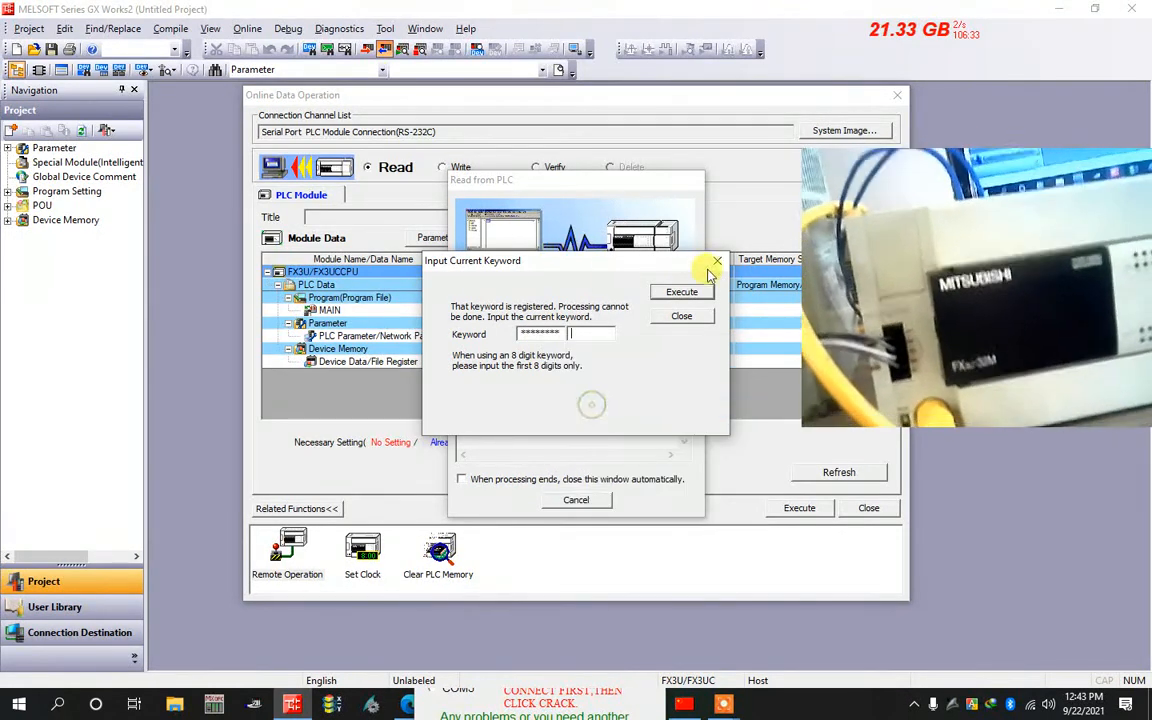
pyautogui.click(683, 293)
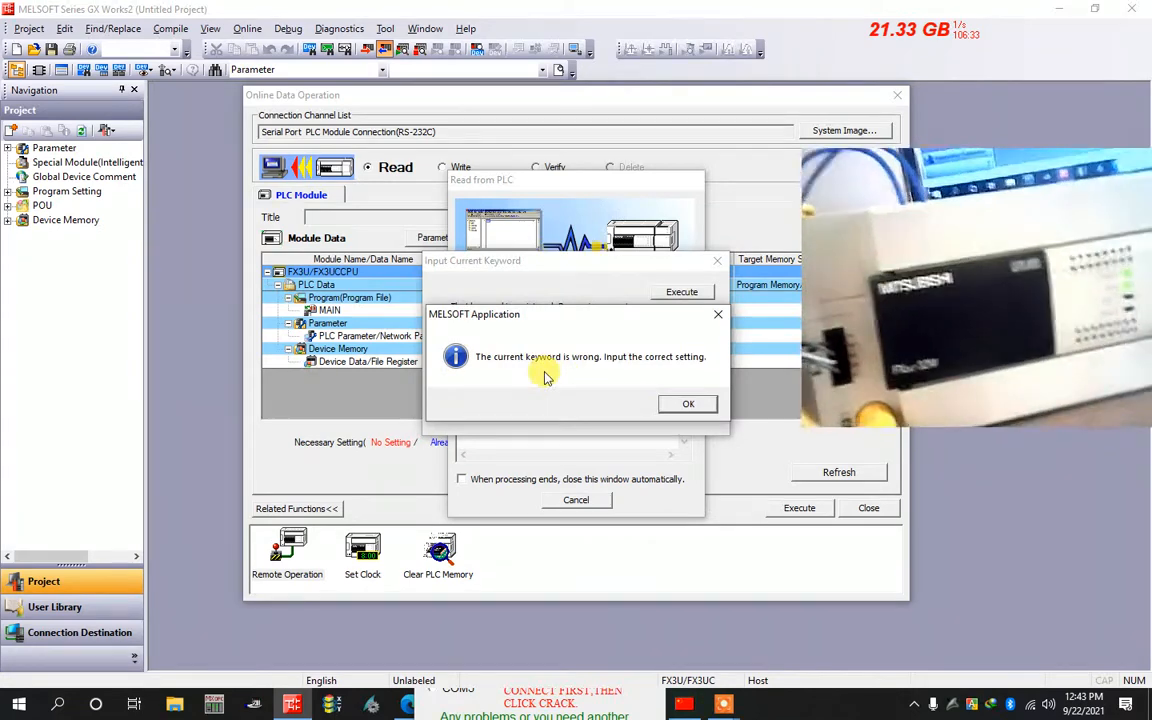
pyautogui.click(686, 405)
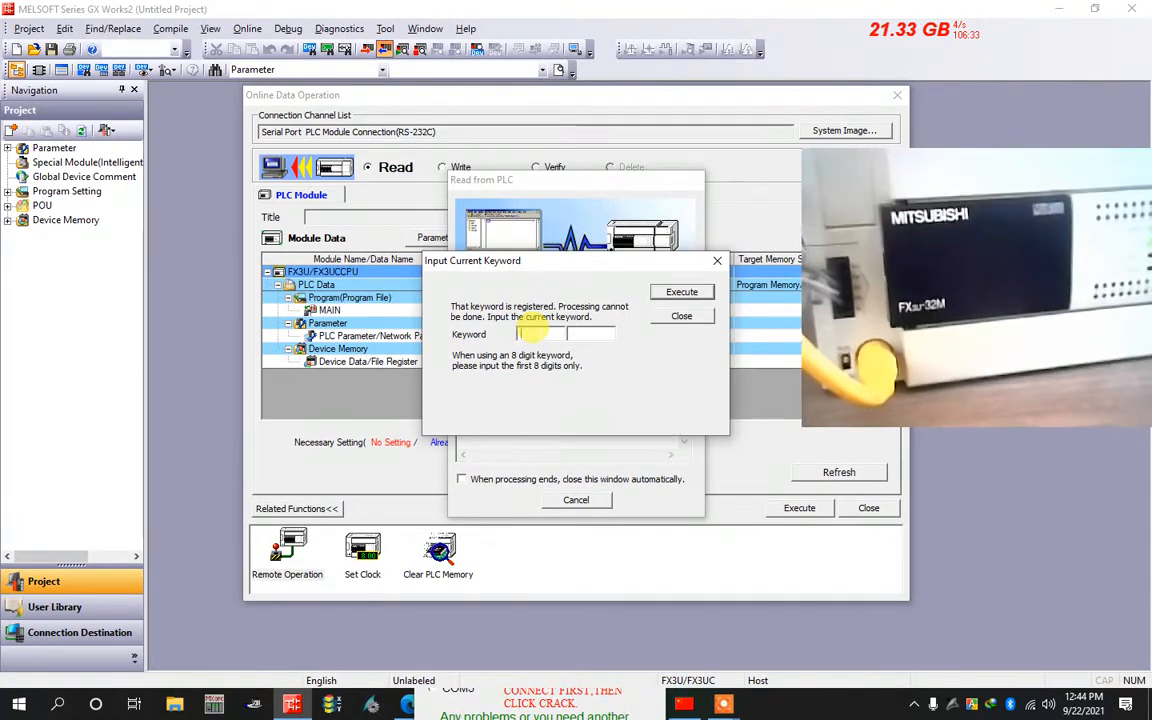
pyautogui.rightClick(540, 333)
# - Paste the keyword again, then re-enter it by hand until the parameters and MAIN program read completes
pyautogui.click(570, 405)
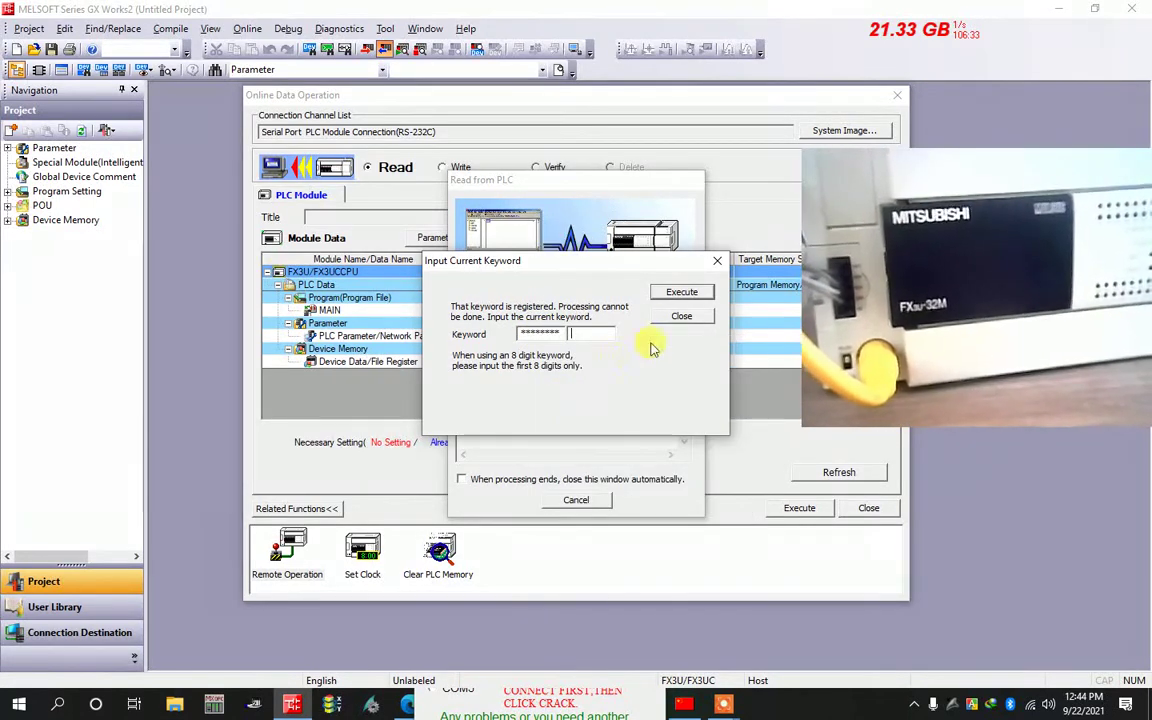
pyautogui.click(694, 296)
pyautogui.click(684, 402)
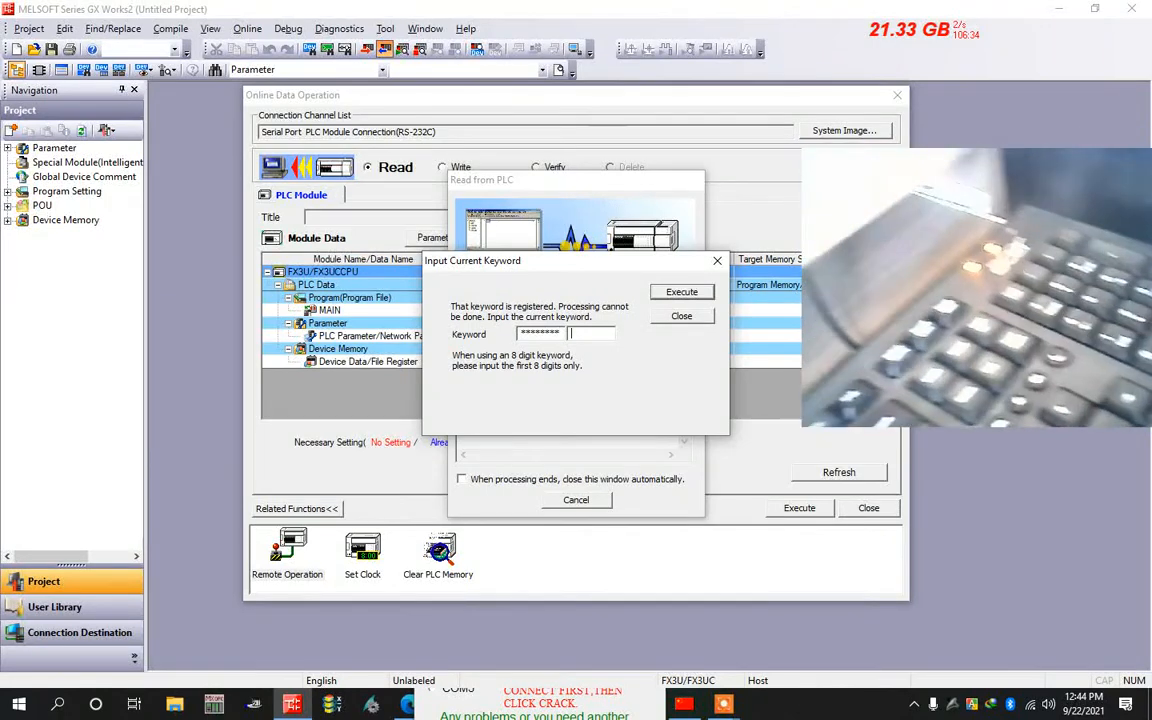
pyautogui.click(699, 296)
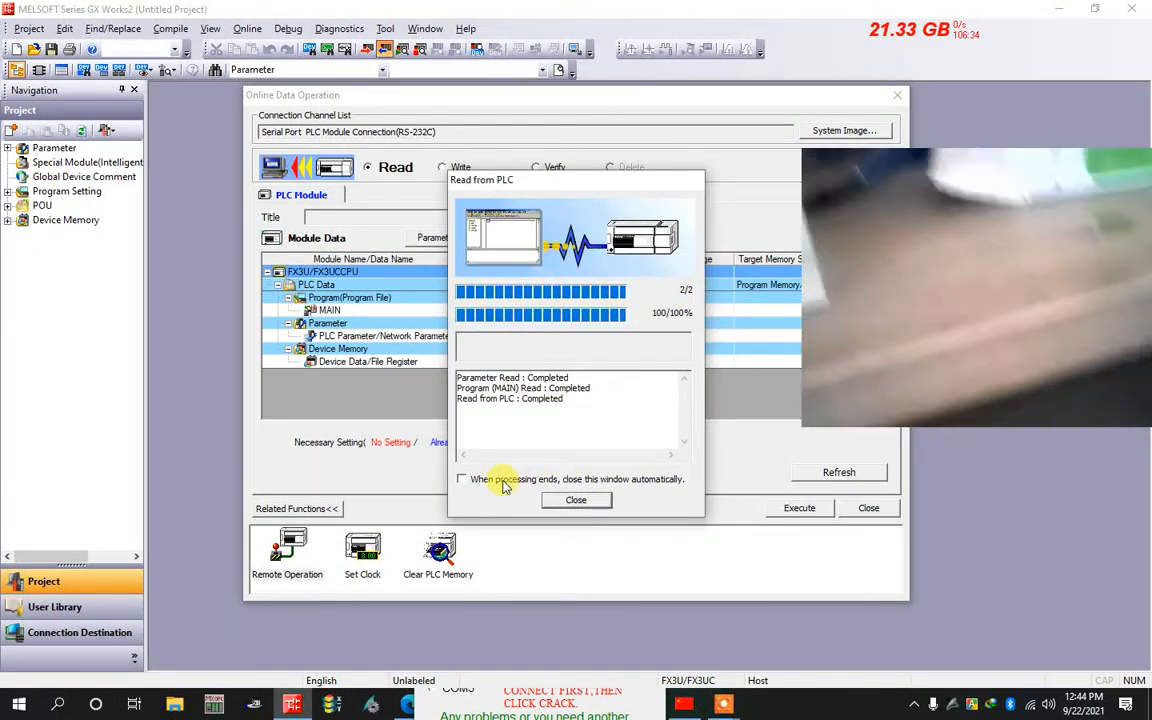
# - Close the completed read progress, the Completed message and the Online Data Operation window
pyautogui.click(575, 500)
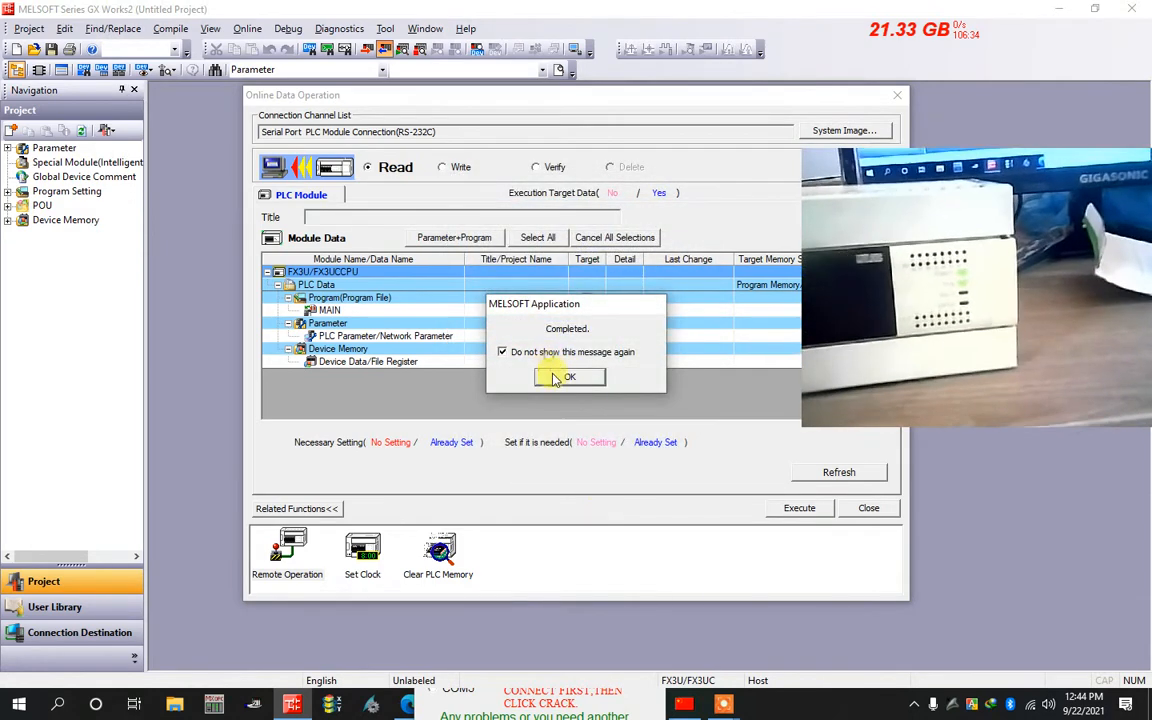
pyautogui.click(569, 377)
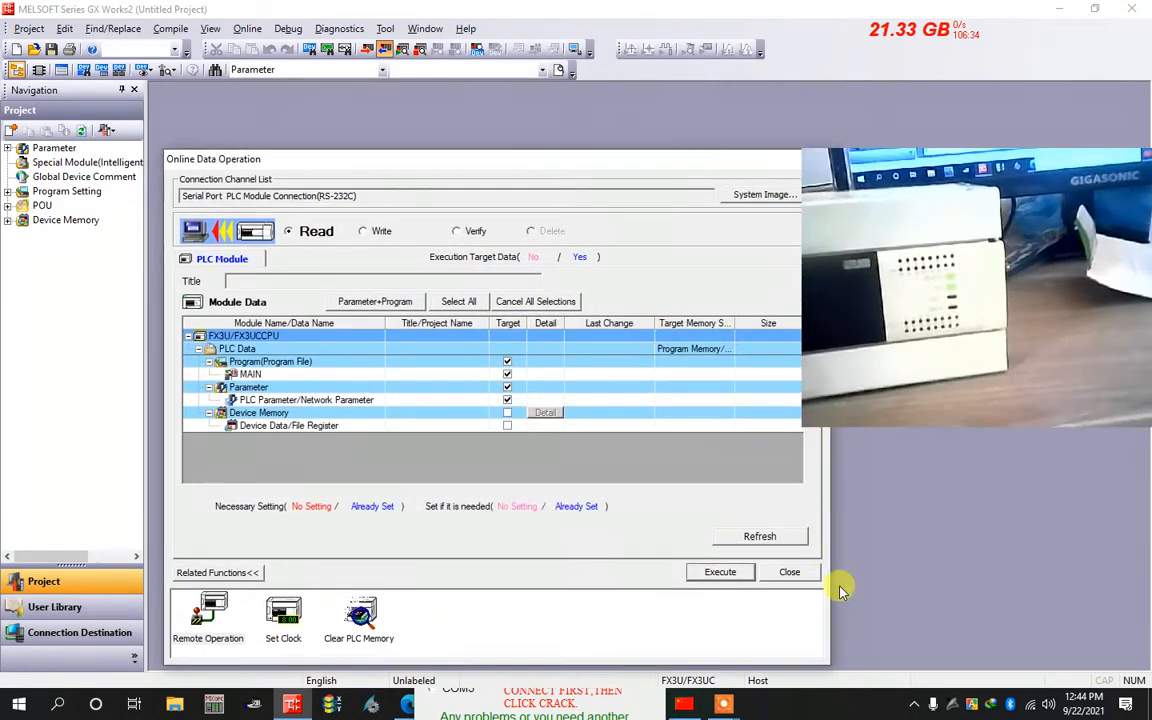
pyautogui.click(868, 508)
# - View the read-only MAIN ladder program under POU, check the cracker window, then close the project
pyautogui.click(8, 204)
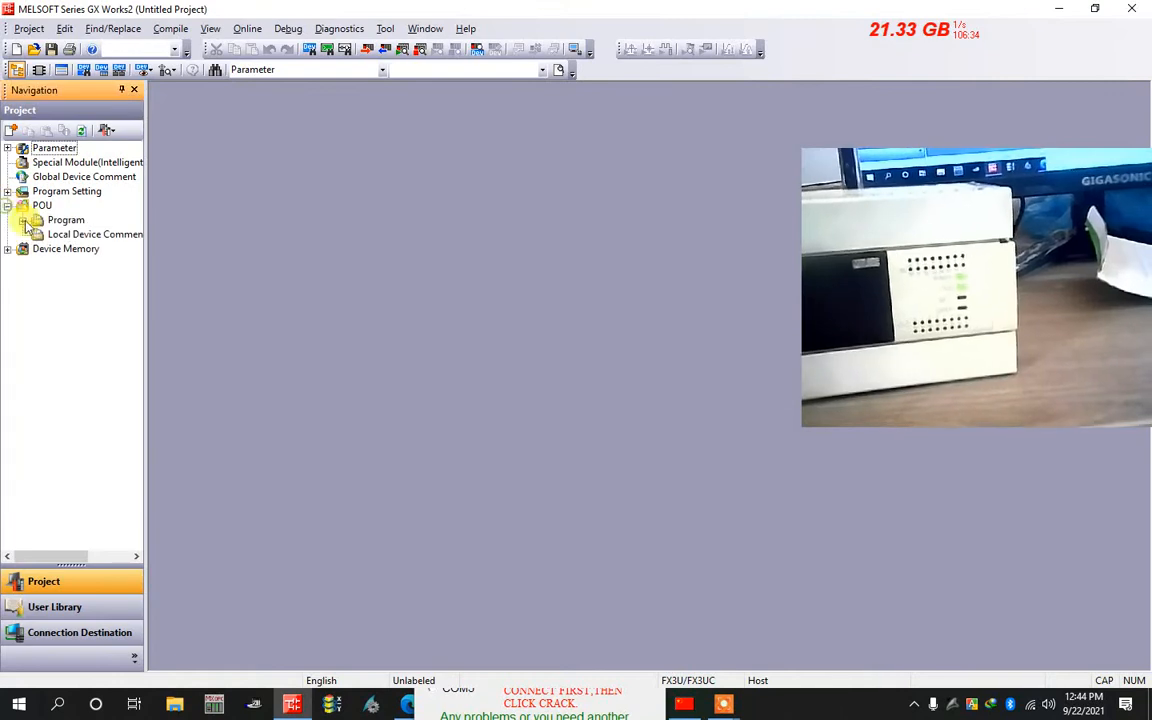
pyautogui.doubleClick(73, 234)
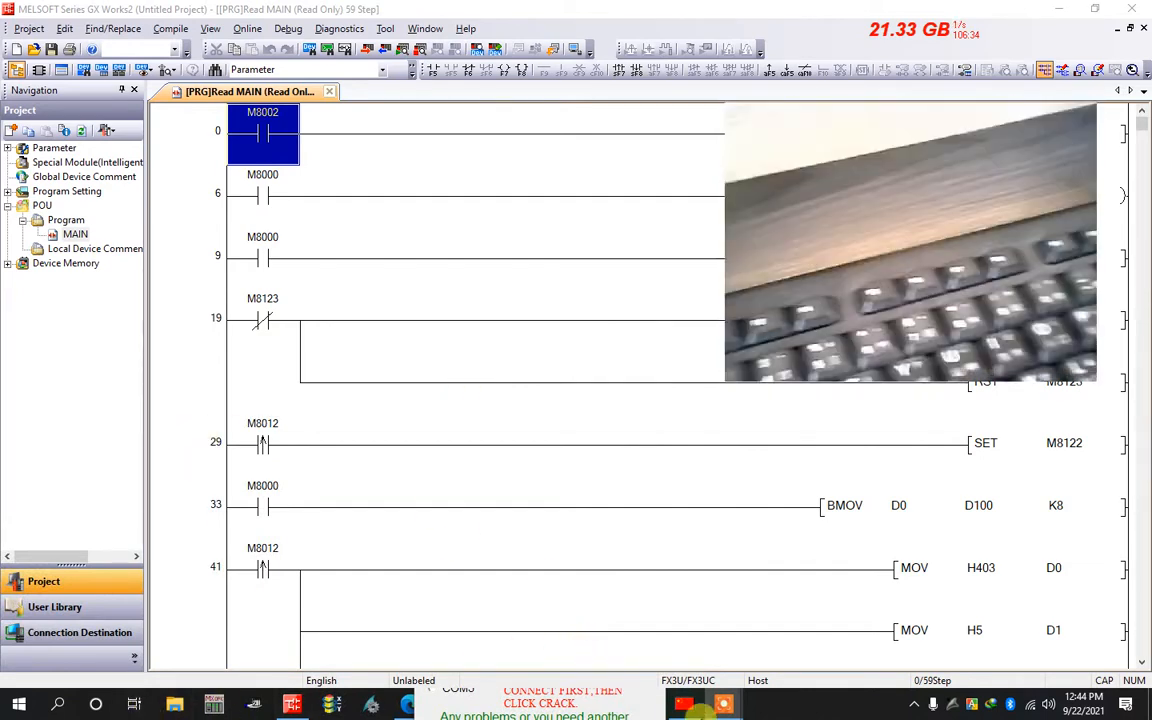
pyautogui.click(684, 704)
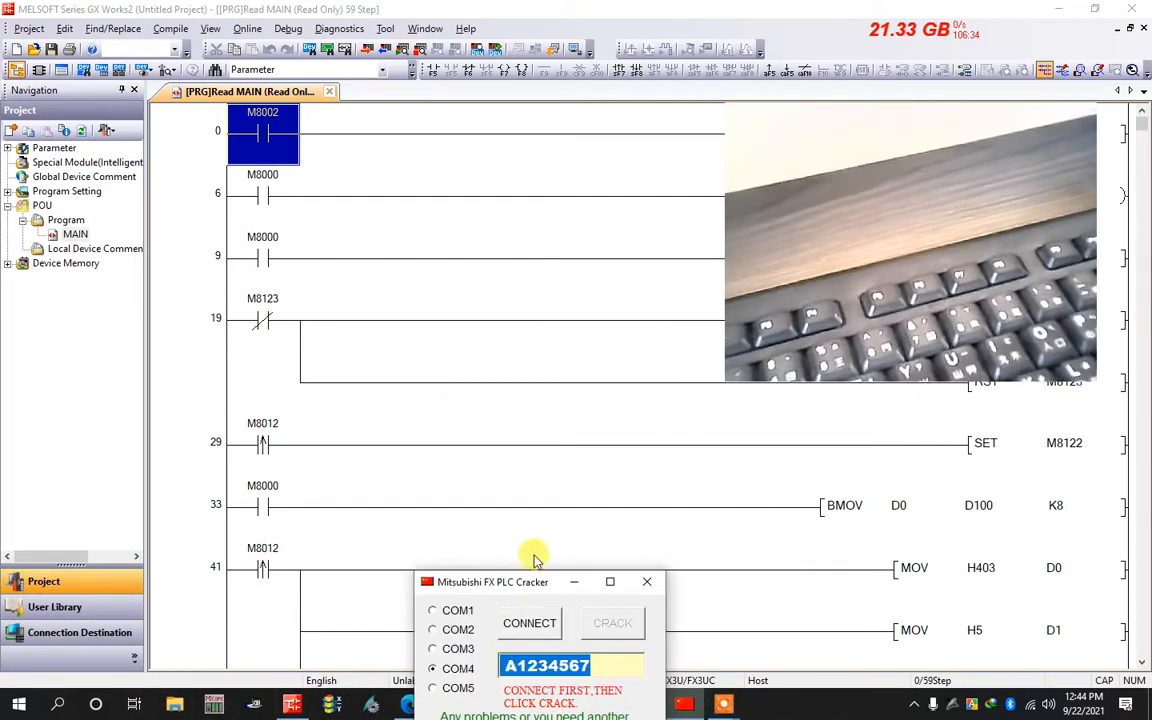
pyautogui.click(1059, 9)
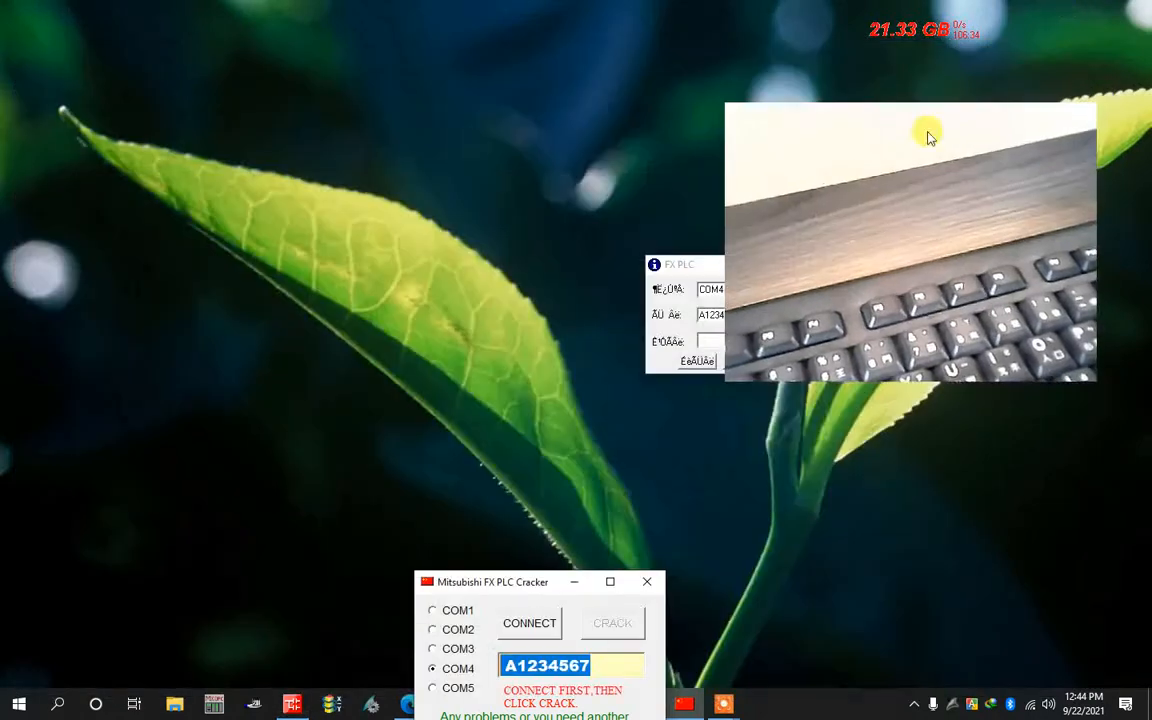
pyautogui.moveTo(928, 135); pyautogui.dragTo(205, 88)
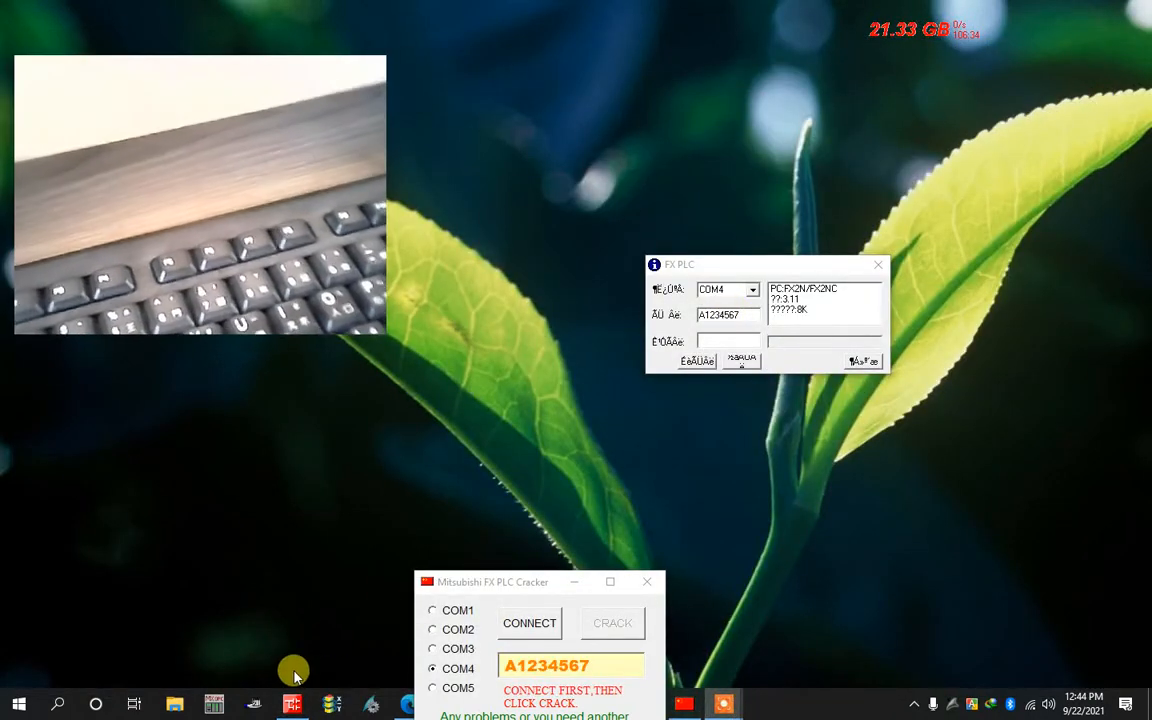
pyautogui.click(292, 704)
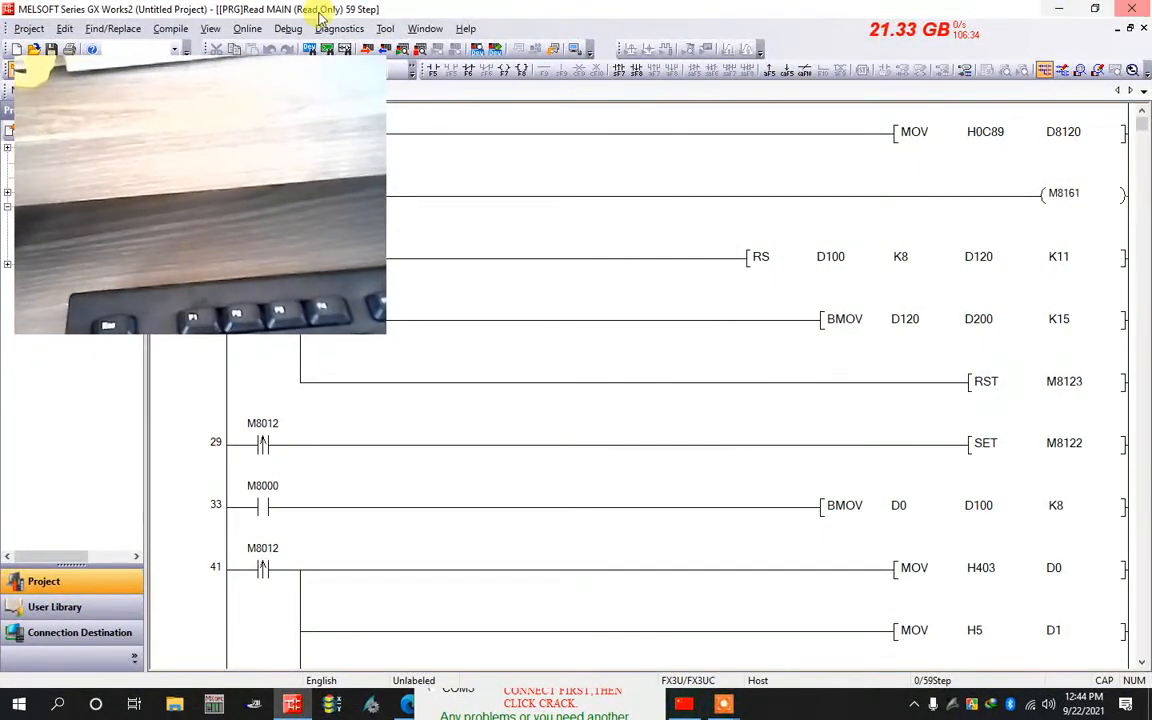
pyautogui.click(1133, 9)
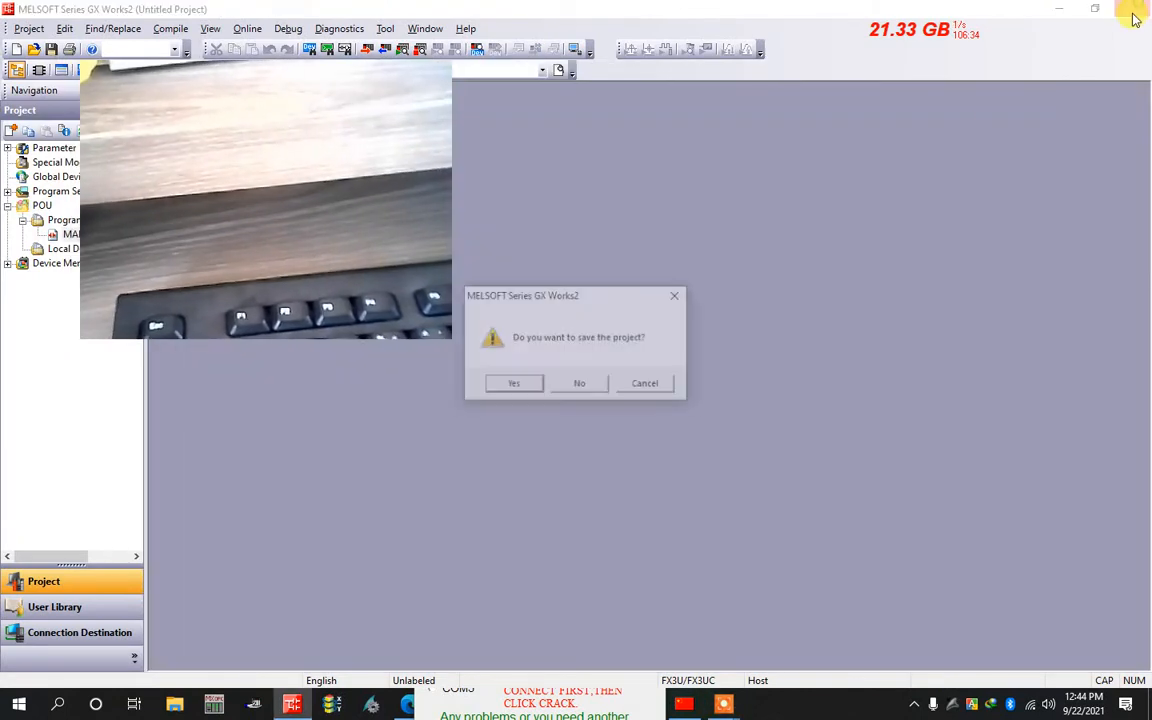
# - Discard the project without saving and restore GX Works2 to a smaller window for a new read
pyautogui.click(579, 383)
pyautogui.moveTo(270, 190); pyautogui.dragTo(476, 130)
pyautogui.click(293, 704)
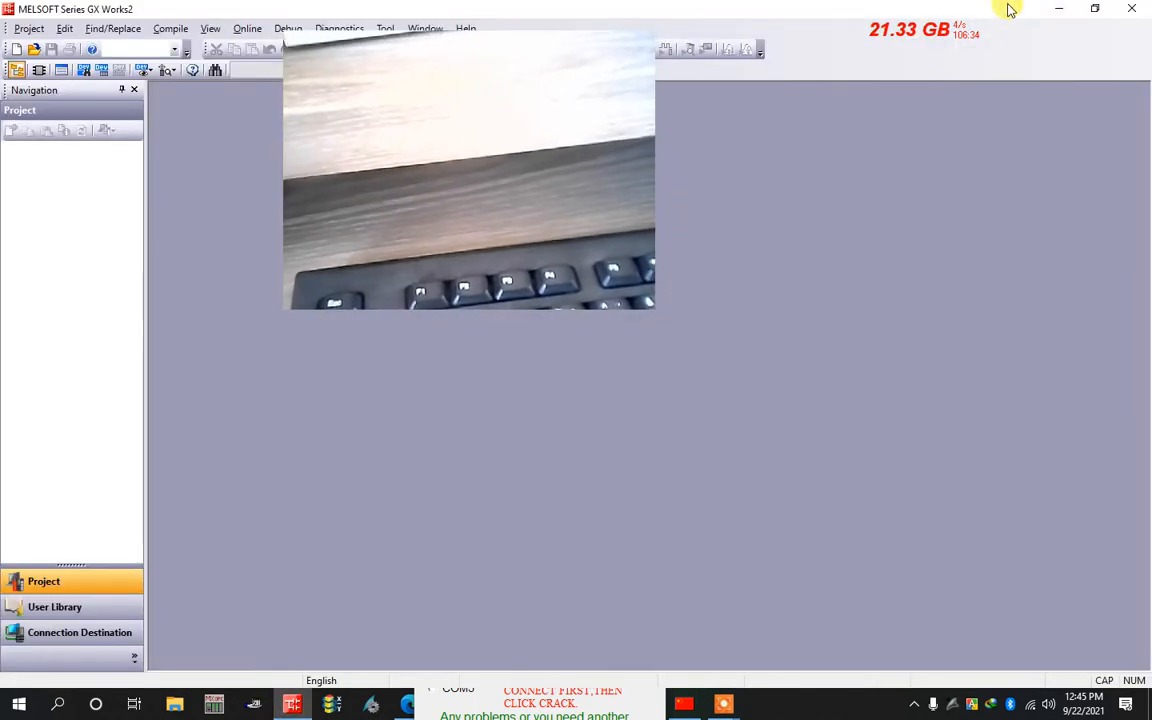
pyautogui.doubleClick(1010, 9)
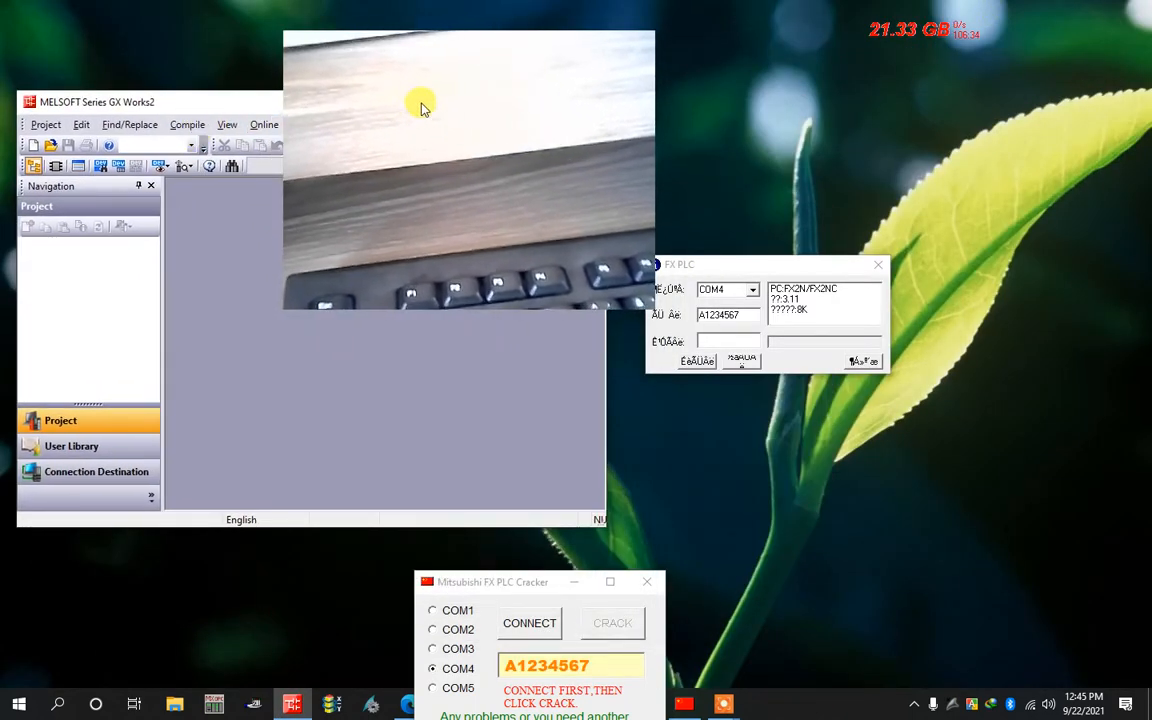
pyautogui.moveTo(413, 110); pyautogui.dragTo(951, 487)
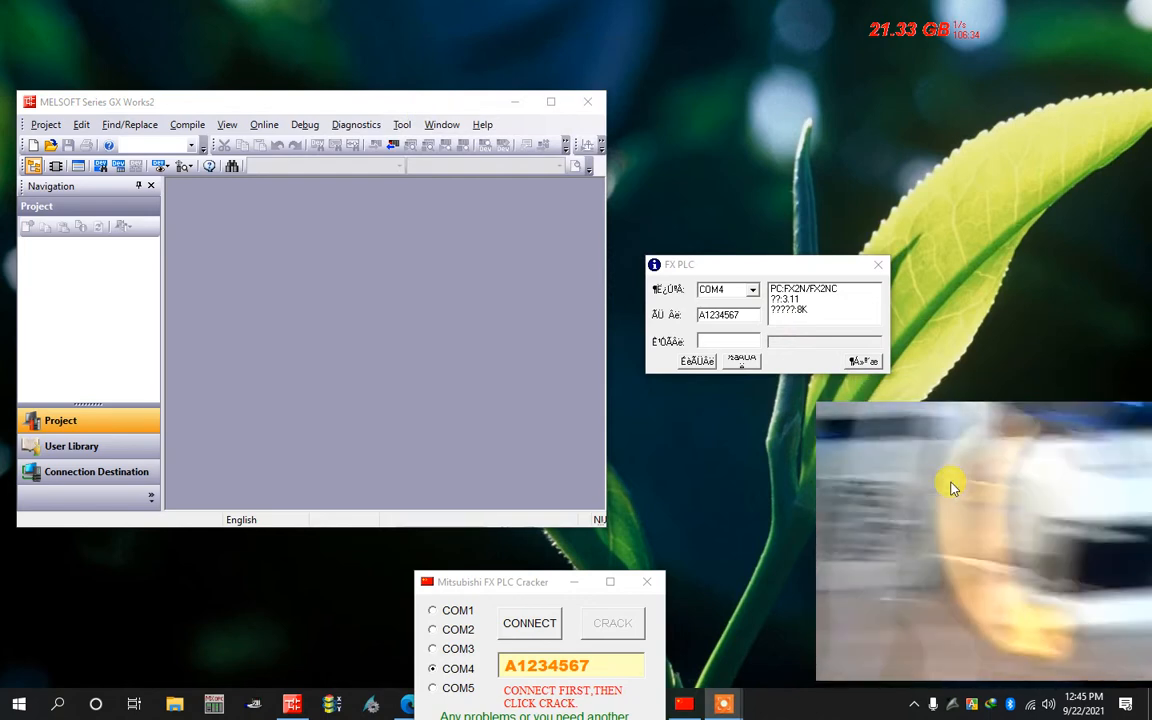
# - Start Read from PLC as FXCPU and confirm the FX3U connection on COM4 with a successful test
pyautogui.click(392, 145)
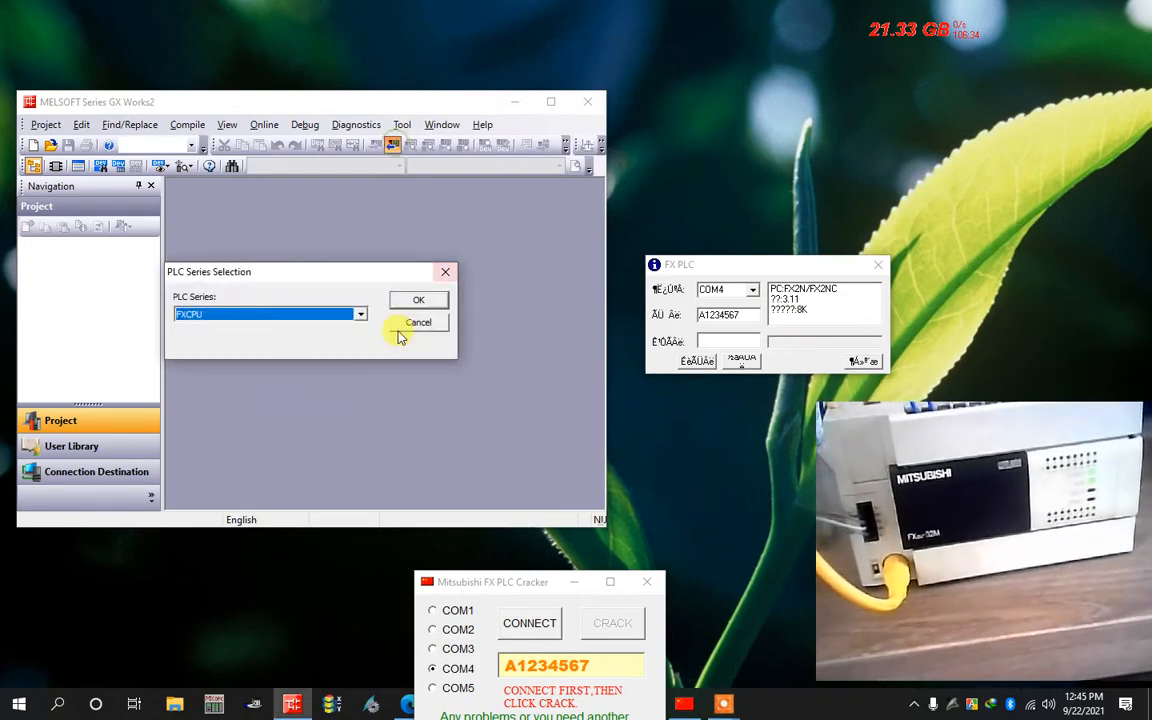
pyautogui.click(418, 300)
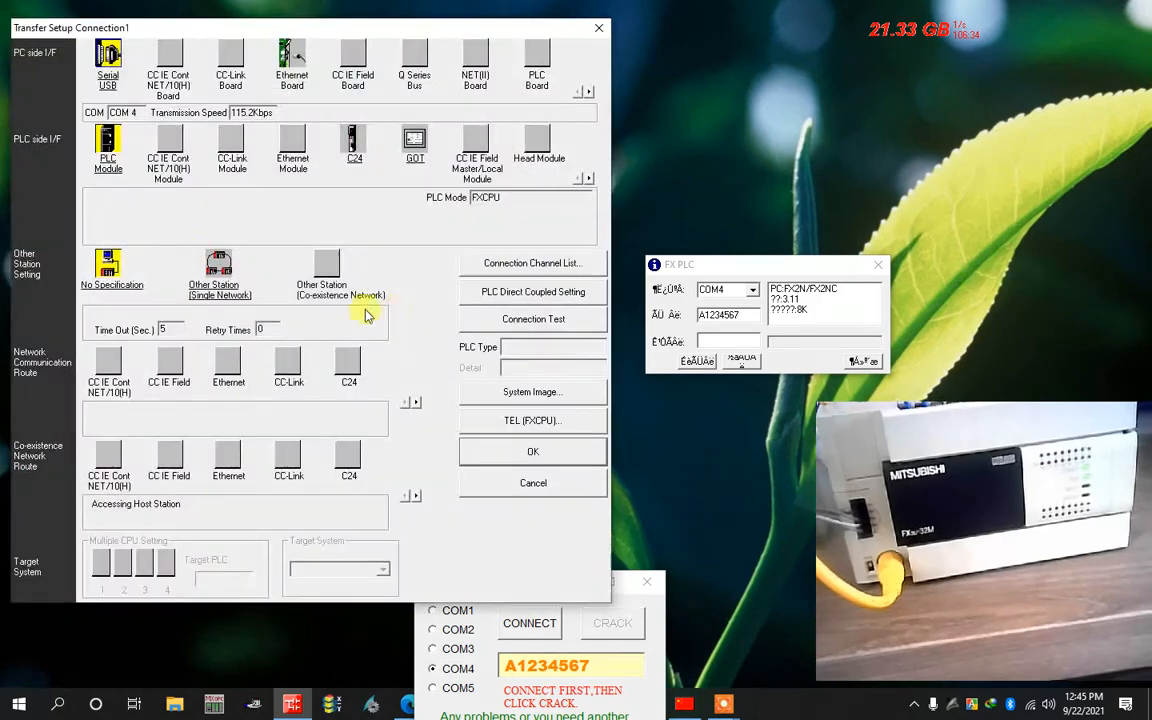
pyautogui.click(533, 318)
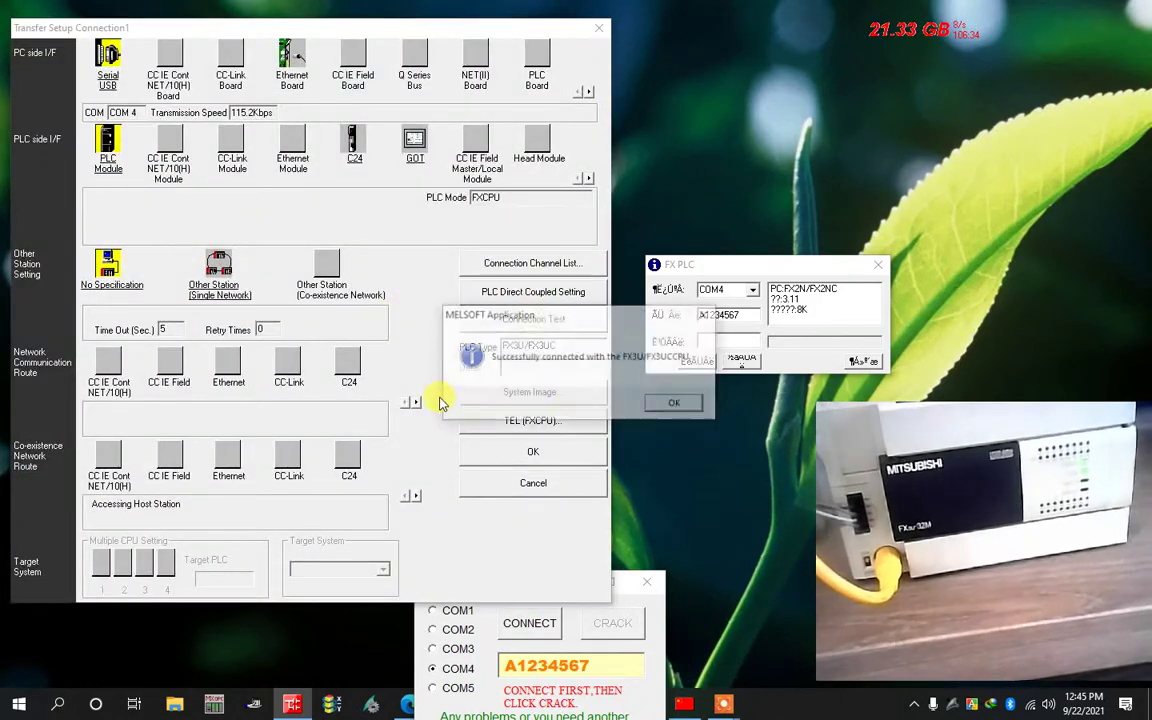
pyautogui.click(660, 406)
pyautogui.click(533, 451)
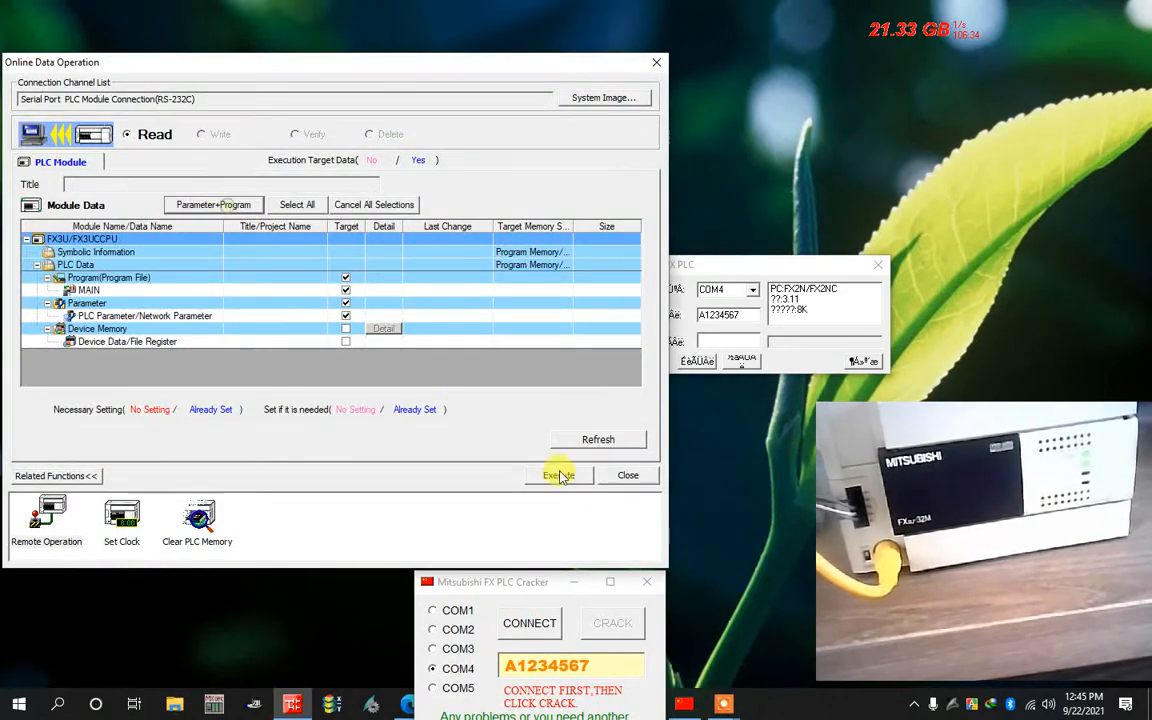
pyautogui.click(560, 475)
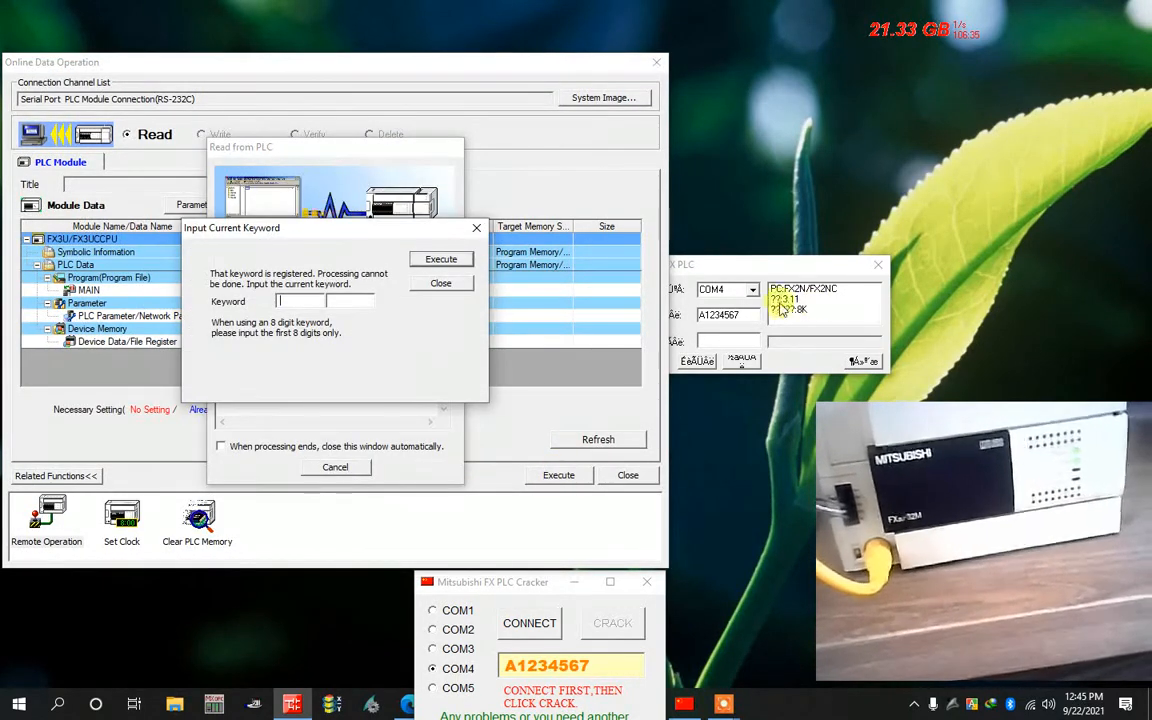
pyautogui.click(738, 317)
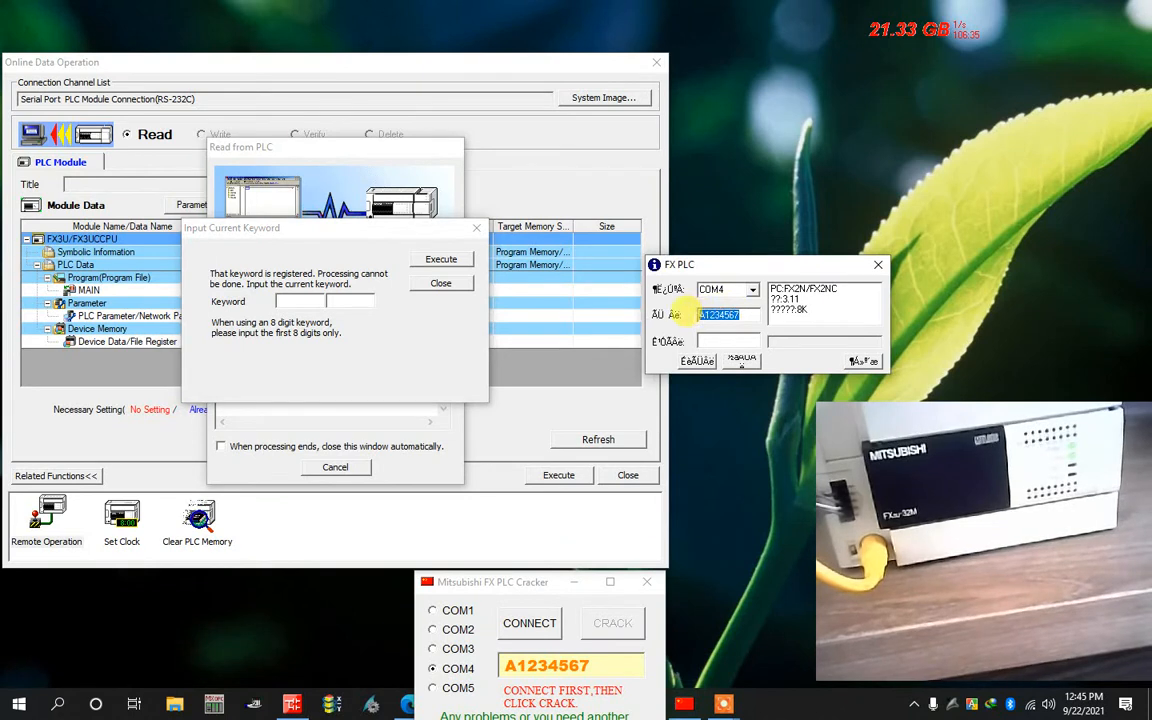
pyautogui.rightClick(720, 315)
pyautogui.click(755, 390)
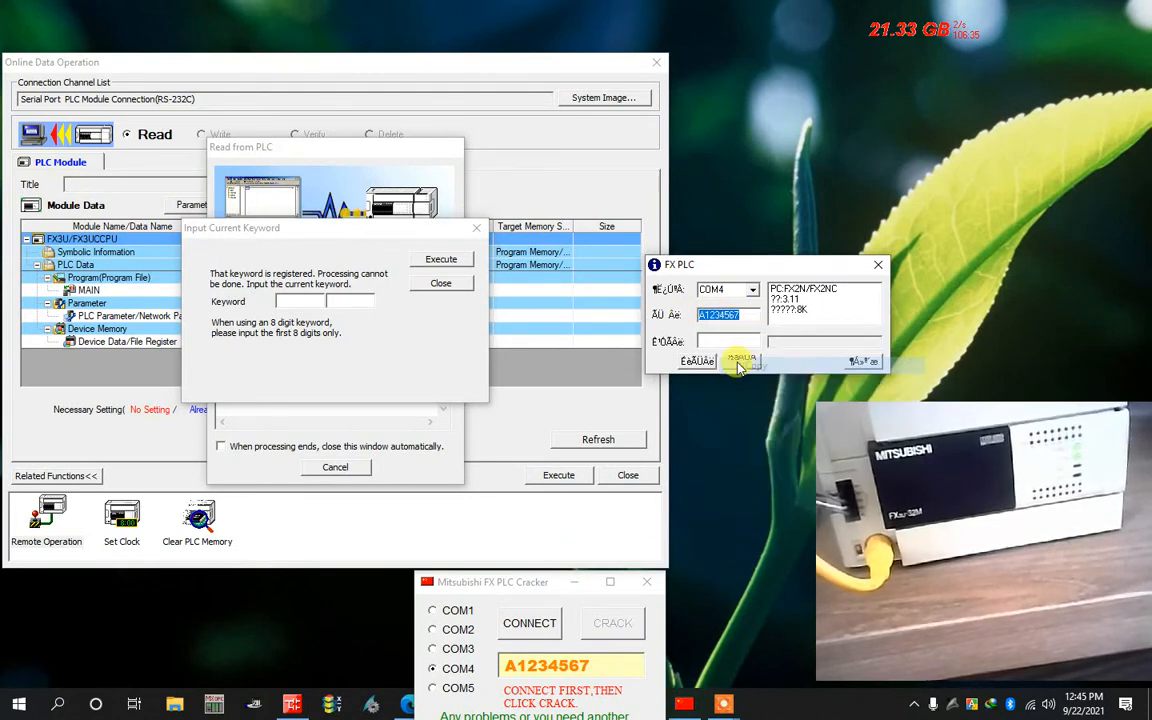
pyautogui.rightClick(300, 301)
pyautogui.click(330, 340)
pyautogui.click(441, 260)
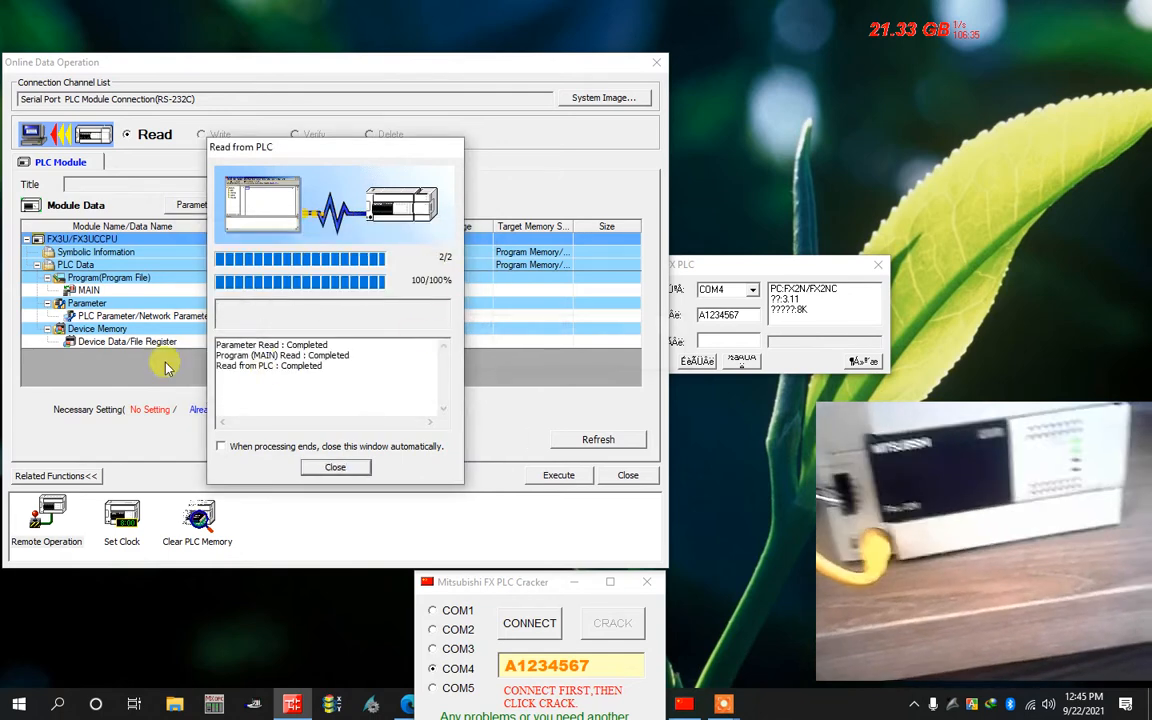
# - Close the finished read progress, Completed message and Online Data Operation window
pyautogui.click(253, 446)
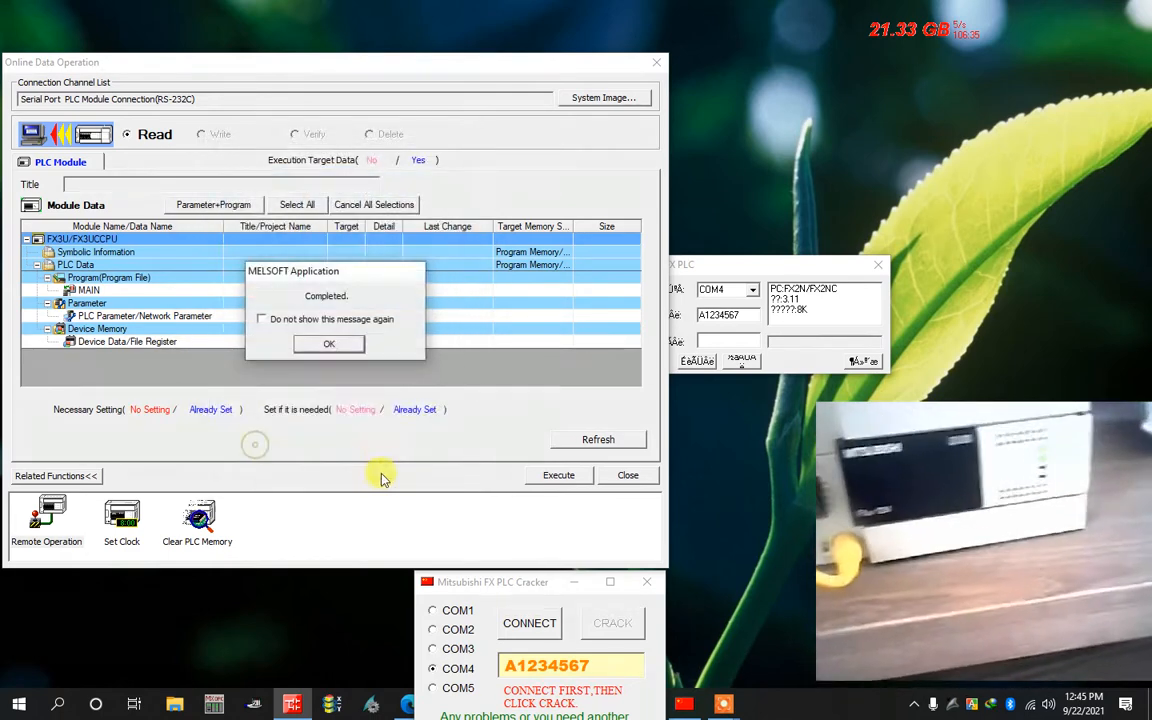
pyautogui.click(328, 345)
pyautogui.click(627, 475)
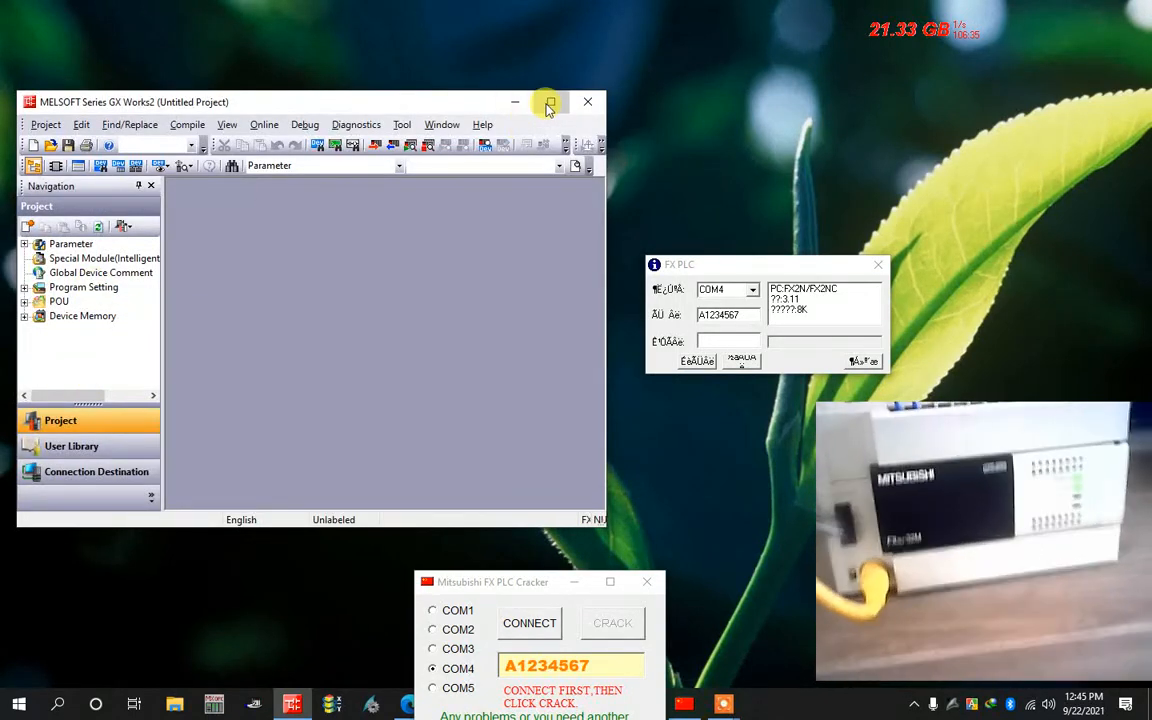
# - Maximize GX Works2 and open the read-only MAIN ladder program from POU > Program
pyautogui.click(550, 101)
pyautogui.click(9, 205)
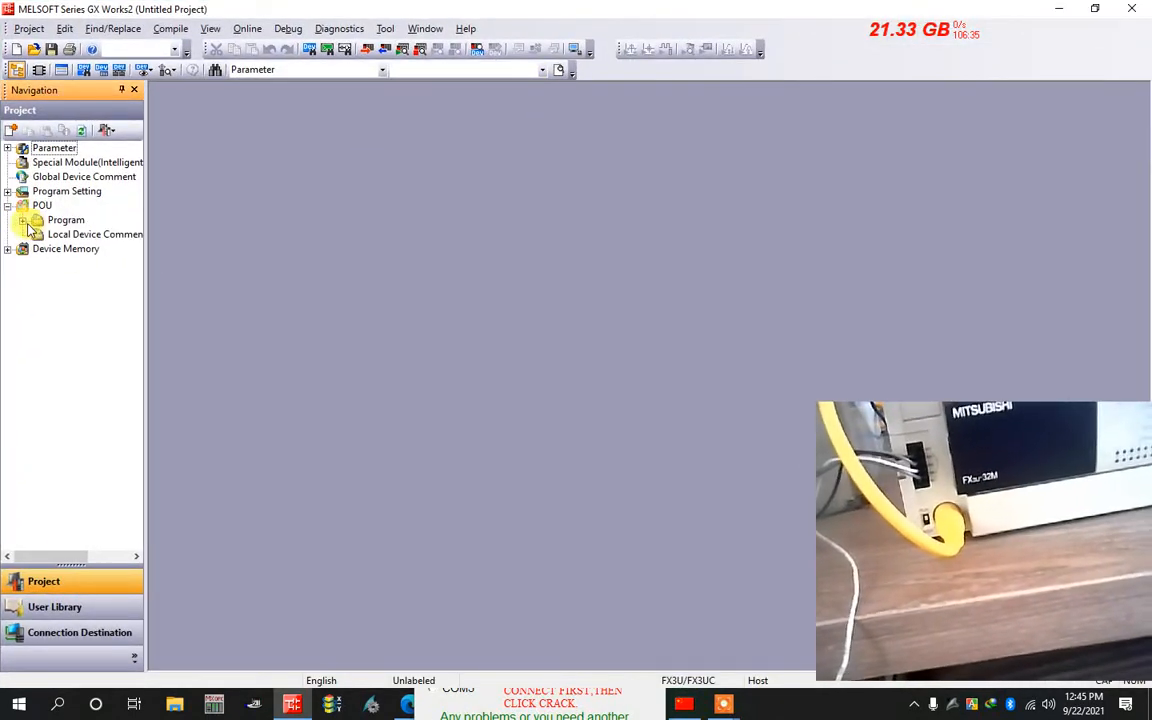
pyautogui.click(23, 220)
pyautogui.doubleClick(74, 234)
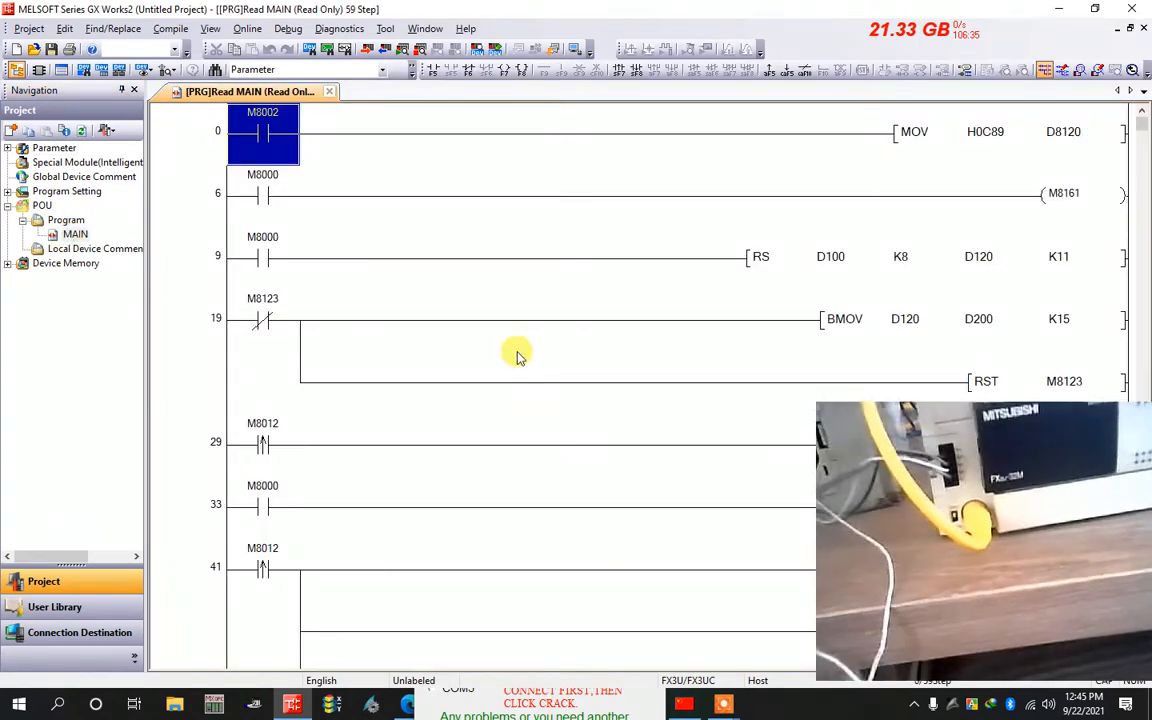